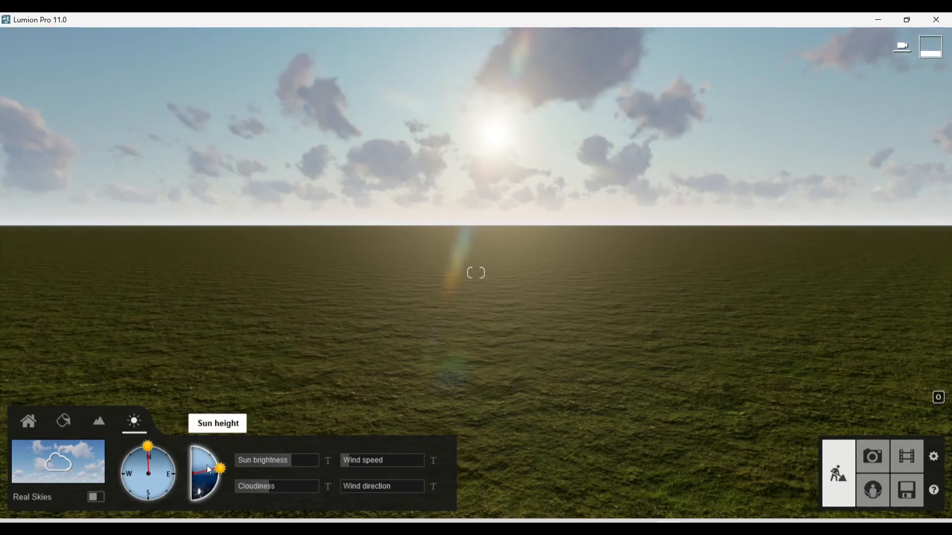
Lower the sun brightness to about 0.4 and raise the wind speed slightly
{"action": "mouse_move", "coordinate": [280, 463]}
{"action": "left_mouse_down"}
{"action": "mouse_move", "coordinate": [337, 462]}
{"action": "mouse_move", "coordinate": [260, 464]}
{"action": "mouse_move", "coordinate": [275, 467]}
{"action": "left_mouse_up"}
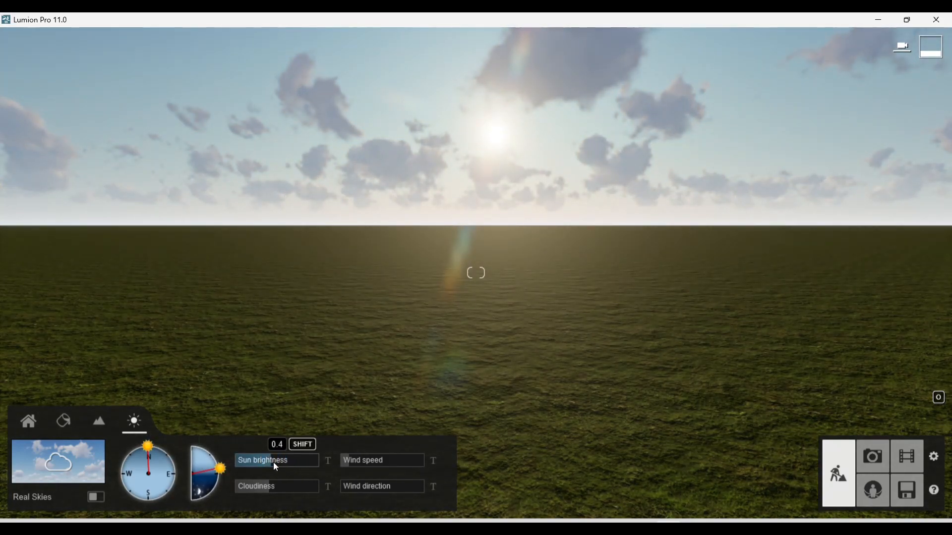
{"action": "left_click", "coordinate": [354, 464]}
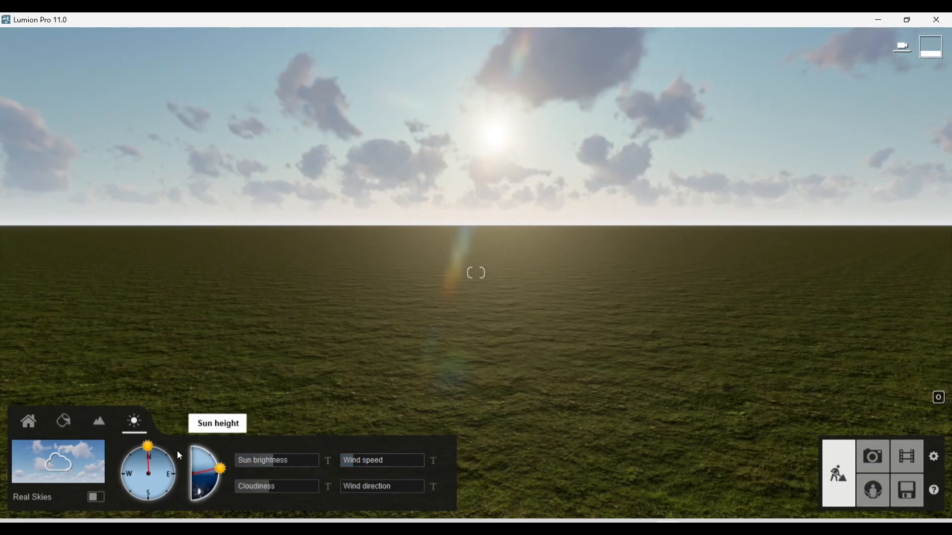
Place an Alexandra Palm Large from the nature library's palm category on the grass and switch to selecting objects
{"action": "left_click", "coordinate": [29, 422]}
{"action": "left_click", "coordinate": [91, 455]}
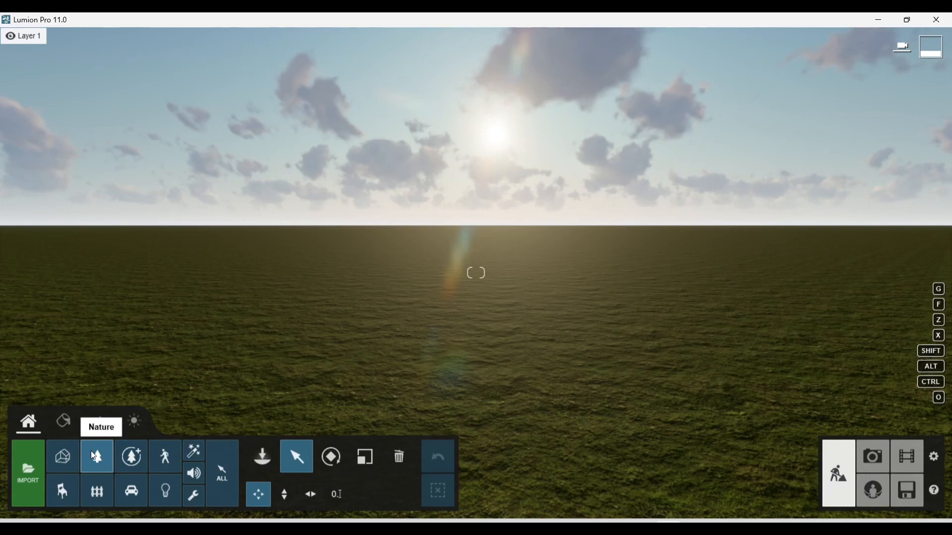
{"action": "left_click", "coordinate": [257, 458]}
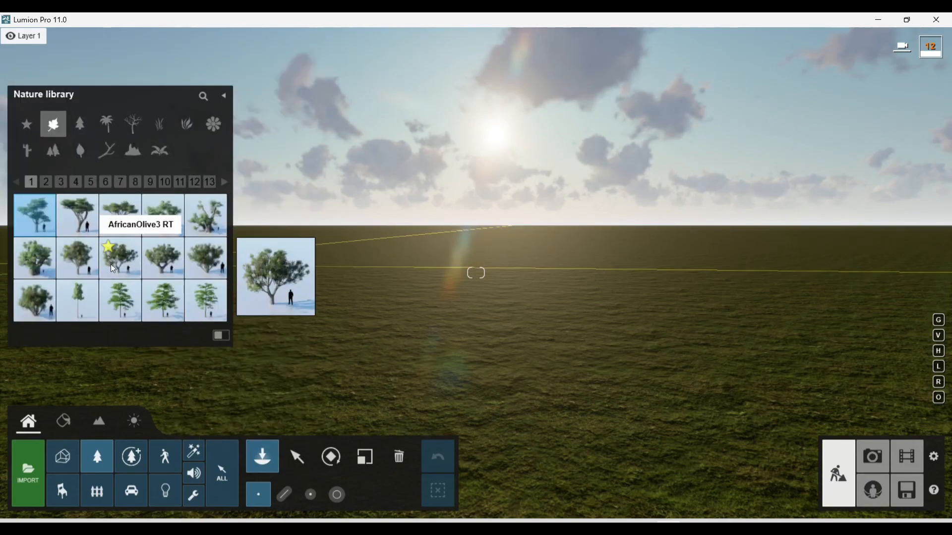
{"action": "left_click", "coordinate": [132, 134]}
{"action": "left_click", "coordinate": [106, 130]}
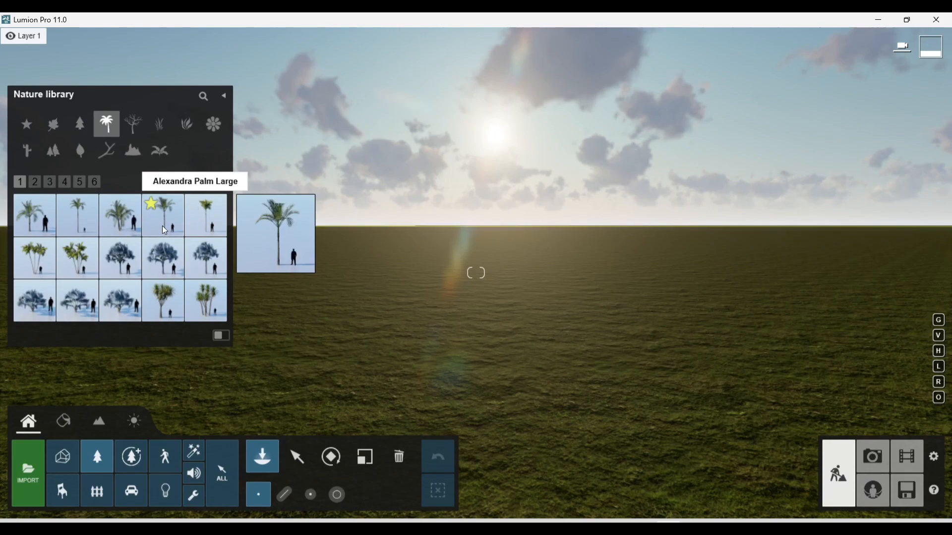
{"action": "left_click", "coordinate": [165, 231]}
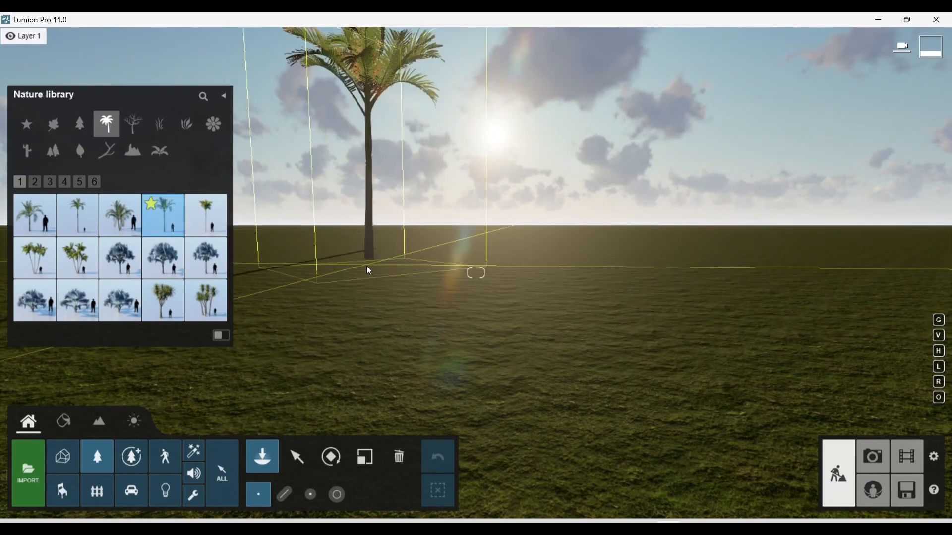
{"action": "left_click", "coordinate": [373, 257]}
{"action": "left_click", "coordinate": [297, 457]}
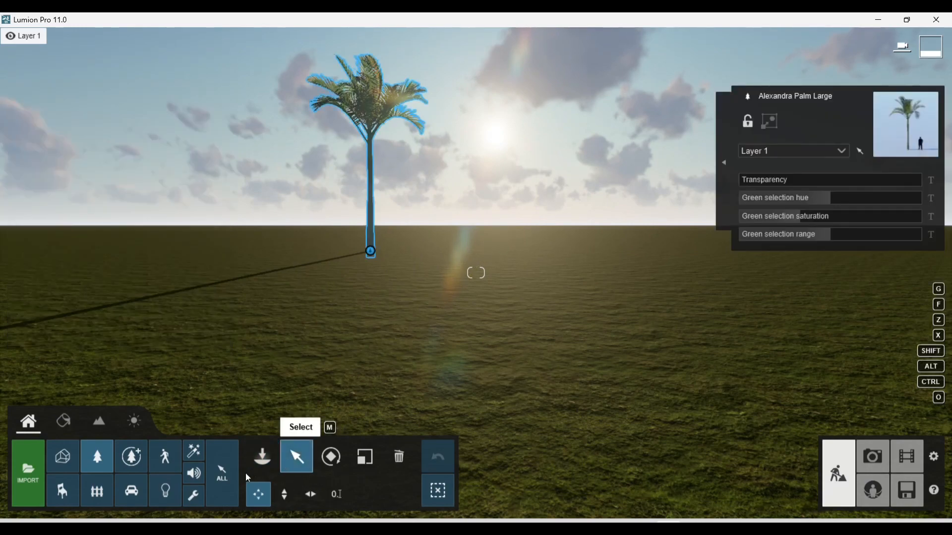
Raise the weather's wind speed to its maximum so that the palm sways strongly
{"action": "left_click", "coordinate": [130, 422]}
{"action": "left_click_drag", "start_coordinate": [348, 461], "coordinate": [423, 465]}
{"action": "right_click_drag", "start_coordinate": [392, 108], "coordinate": [427, 317]}
{"action": "left_click_drag", "start_coordinate": [396, 459], "coordinate": [445, 472]}
Test the wind direction on the palm and leave it at about a quarter of its range
{"action": "mouse_move", "coordinate": [367, 493]}
{"action": "left_click_drag", "start_coordinate": [365, 491], "coordinate": [434, 495]}
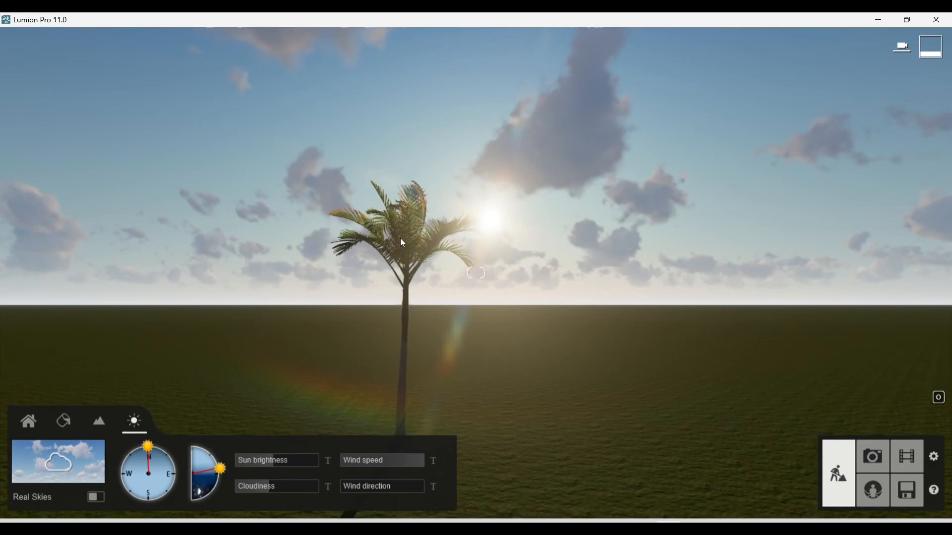
{"action": "right_click_drag", "start_coordinate": [397, 208], "coordinate": [397, 246]}
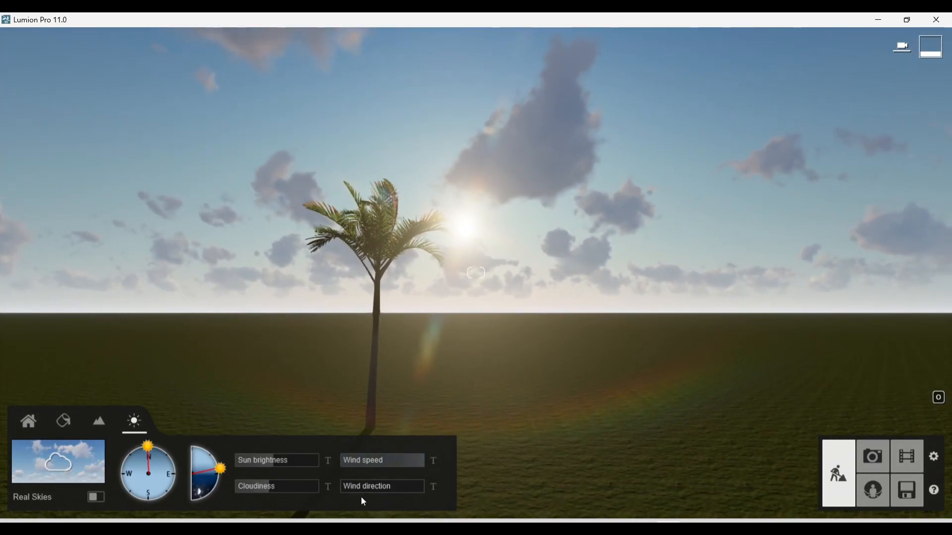
{"action": "mouse_move", "coordinate": [368, 484]}
{"action": "left_mouse_down"}
{"action": "mouse_move", "coordinate": [433, 491]}
{"action": "mouse_move", "coordinate": [350, 486]}
{"action": "left_mouse_up"}
Reduce the cloudiness slightly and set the sun brightness to about 0.5
{"action": "mouse_move", "coordinate": [268, 488]}
{"action": "left_mouse_down"}
{"action": "mouse_move", "coordinate": [252, 482]}
{"action": "mouse_move", "coordinate": [332, 490]}
{"action": "mouse_move", "coordinate": [259, 480]}
{"action": "left_mouse_up"}
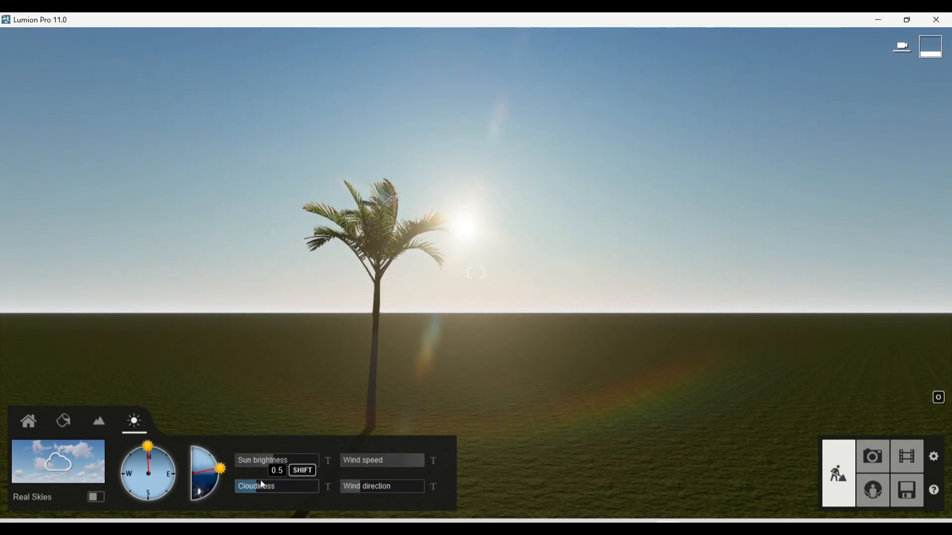
{"action": "right_click_drag", "start_coordinate": [379, 378], "coordinate": [382, 389]}
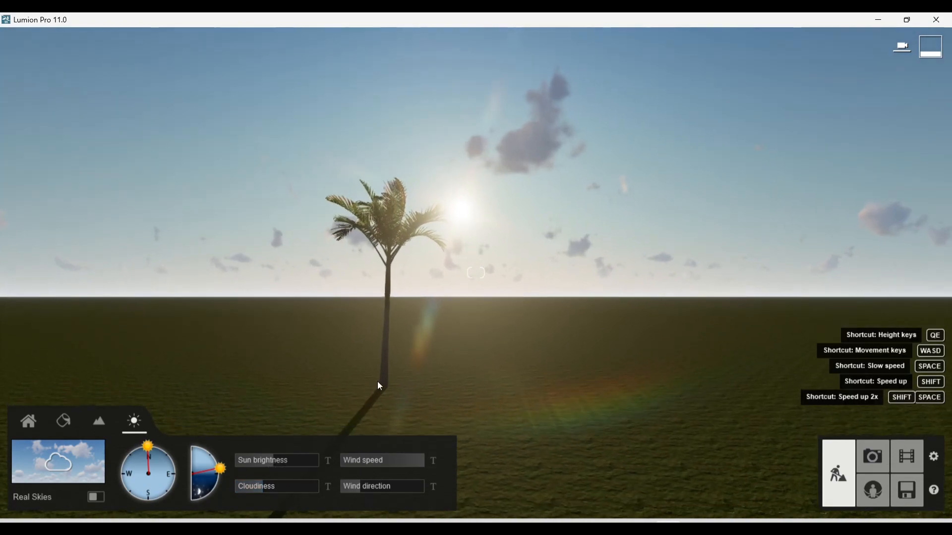
{"action": "mouse_move", "coordinate": [268, 460]}
{"action": "left_mouse_down"}
{"action": "mouse_move", "coordinate": [231, 456]}
{"action": "mouse_move", "coordinate": [269, 455]}
{"action": "left_mouse_up"}
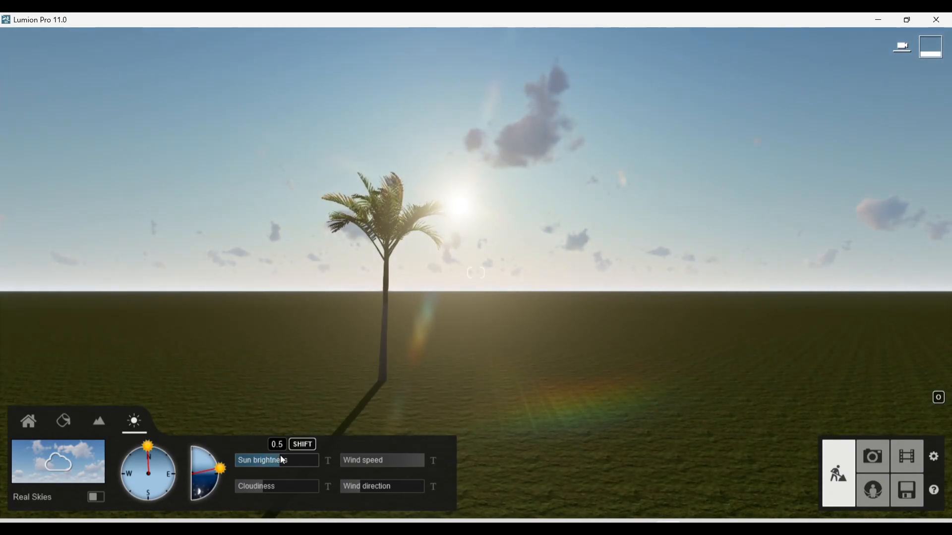
Lower the sun to just above the horizon and turn its direction to the northeast, after trying the south-southeast
{"action": "mouse_move", "coordinate": [156, 447]}
{"action": "left_mouse_down"}
{"action": "mouse_move", "coordinate": [163, 455]}
{"action": "mouse_move", "coordinate": [146, 450]}
{"action": "mouse_move", "coordinate": [139, 475]}
{"action": "mouse_move", "coordinate": [188, 485]}
{"action": "mouse_move", "coordinate": [158, 450]}
{"action": "mouse_move", "coordinate": [168, 468]}
{"action": "mouse_move", "coordinate": [130, 485]}
{"action": "mouse_move", "coordinate": [127, 455]}
{"action": "mouse_move", "coordinate": [144, 442]}
{"action": "mouse_move", "coordinate": [179, 457]}
{"action": "mouse_move", "coordinate": [177, 486]}
{"action": "mouse_move", "coordinate": [122, 476]}
{"action": "mouse_move", "coordinate": [118, 416]}
{"action": "mouse_move", "coordinate": [159, 418]}
{"action": "mouse_move", "coordinate": [178, 449]}
{"action": "mouse_move", "coordinate": [135, 466]}
{"action": "mouse_move", "coordinate": [182, 477]}
{"action": "mouse_move", "coordinate": [122, 476]}
{"action": "mouse_move", "coordinate": [167, 475]}
{"action": "mouse_move", "coordinate": [134, 474]}
{"action": "mouse_move", "coordinate": [156, 476]}
{"action": "mouse_move", "coordinate": [150, 471]}
{"action": "mouse_move", "coordinate": [138, 468]}
{"action": "mouse_move", "coordinate": [135, 481]}
{"action": "mouse_move", "coordinate": [162, 497]}
{"action": "left_mouse_up"}
{"action": "mouse_move", "coordinate": [222, 469]}
{"action": "left_mouse_down"}
{"action": "mouse_move", "coordinate": [221, 490]}
{"action": "mouse_move", "coordinate": [226, 476]}
{"action": "left_mouse_up"}
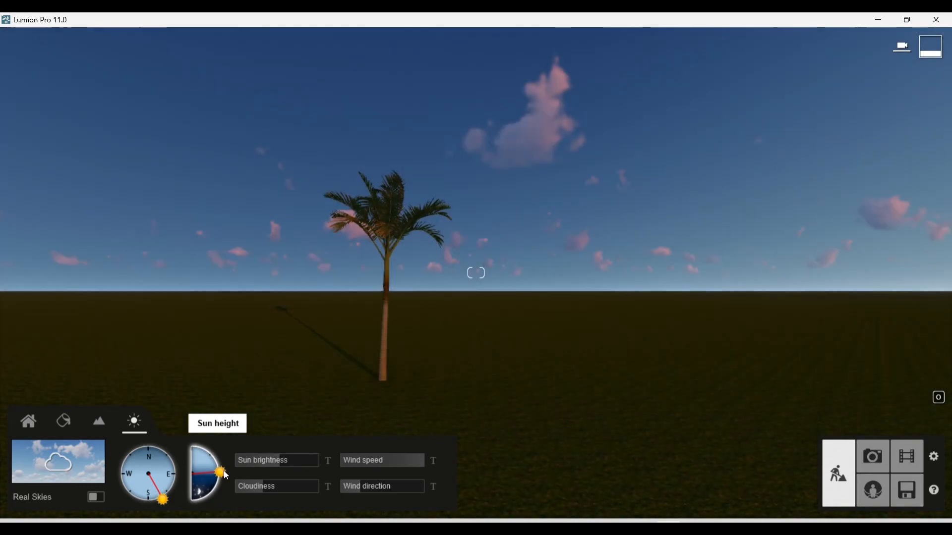
{"action": "mouse_move", "coordinate": [163, 501]}
{"action": "left_mouse_down"}
{"action": "mouse_move", "coordinate": [182, 453]}
{"action": "mouse_move", "coordinate": [179, 430]}
{"action": "left_mouse_up"}
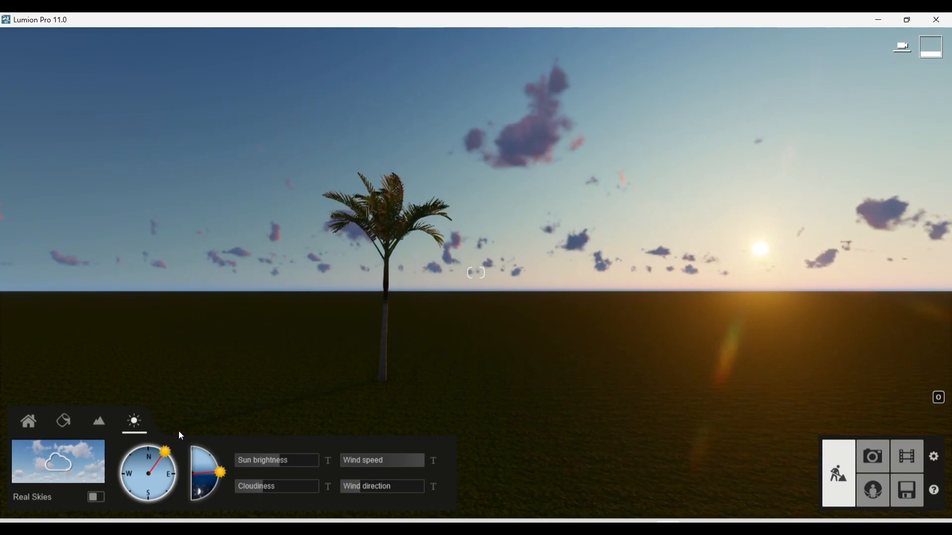
Try the sun height directly overhead, just below the horizon and at its lowest night position
{"action": "mouse_move", "coordinate": [219, 472]}
{"action": "left_mouse_down"}
{"action": "mouse_move", "coordinate": [223, 479]}
{"action": "mouse_move", "coordinate": [186, 427]}
{"action": "left_mouse_up"}
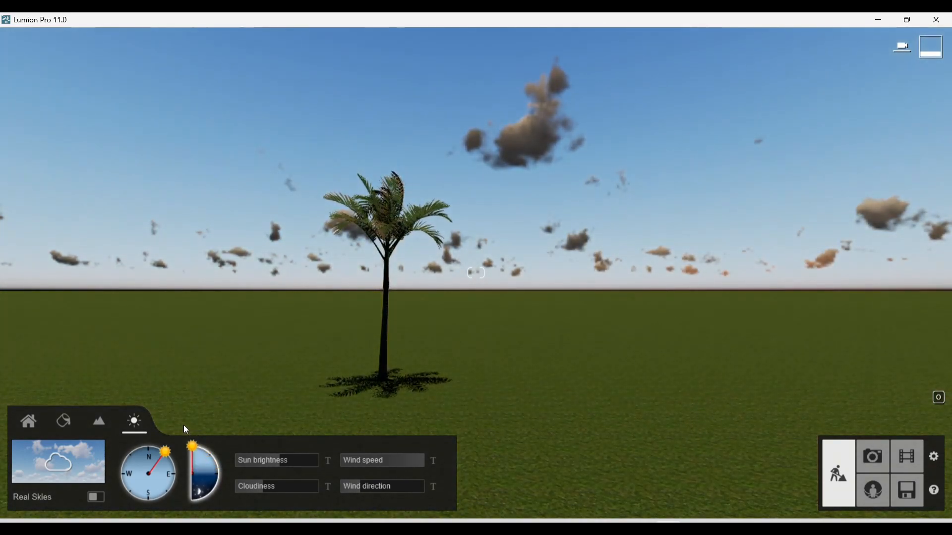
{"action": "left_click_drag", "start_coordinate": [185, 427], "coordinate": [220, 477]}
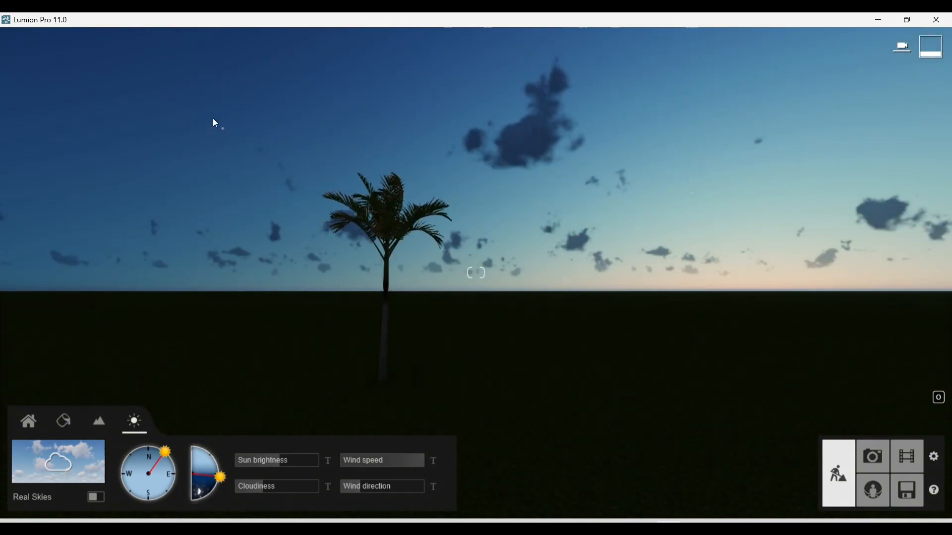
{"action": "mouse_move", "coordinate": [218, 478]}
{"action": "left_mouse_down"}
{"action": "mouse_move", "coordinate": [220, 491]}
{"action": "mouse_move", "coordinate": [203, 498]}
{"action": "left_mouse_up"}
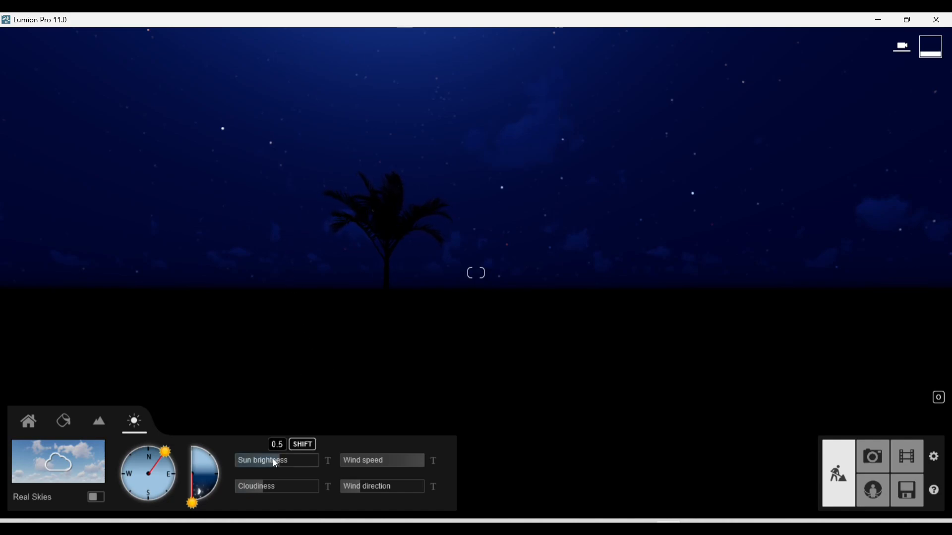
Increase the cloudiness slightly and bring the sun back above the horizon for daylight
{"action": "mouse_move", "coordinate": [270, 492]}
{"action": "left_click_drag", "start_coordinate": [266, 488], "coordinate": [280, 472]}
{"action": "left_click_drag", "start_coordinate": [192, 503], "coordinate": [231, 460]}
{"action": "mouse_move", "coordinate": [396, 318]}
{"action": "right_mouse_down"}
{"action": "mouse_move", "coordinate": [446, 320]}
{"action": "mouse_move", "coordinate": [387, 308]}
{"action": "right_mouse_up"}
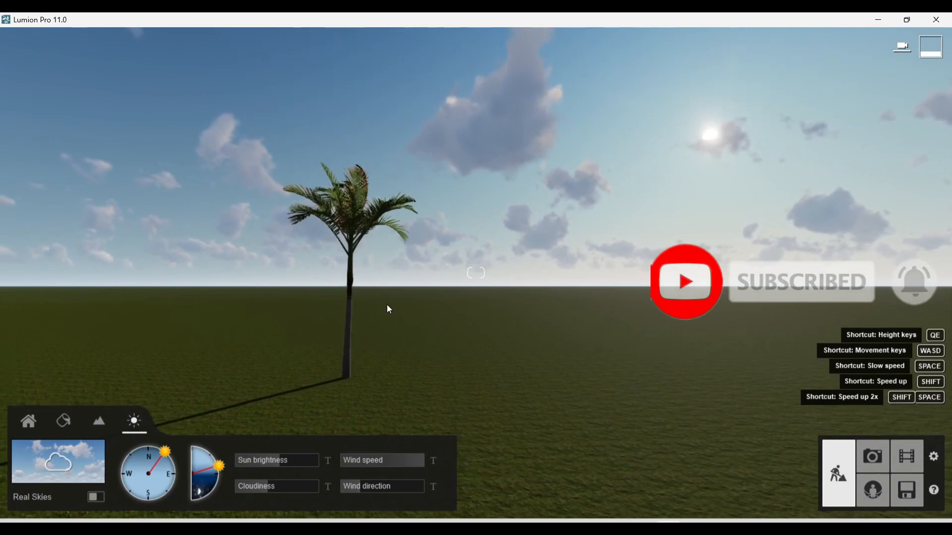
Turn on Real Skies and rotate the sun direction to slightly west of north
{"action": "left_click", "coordinate": [97, 498]}
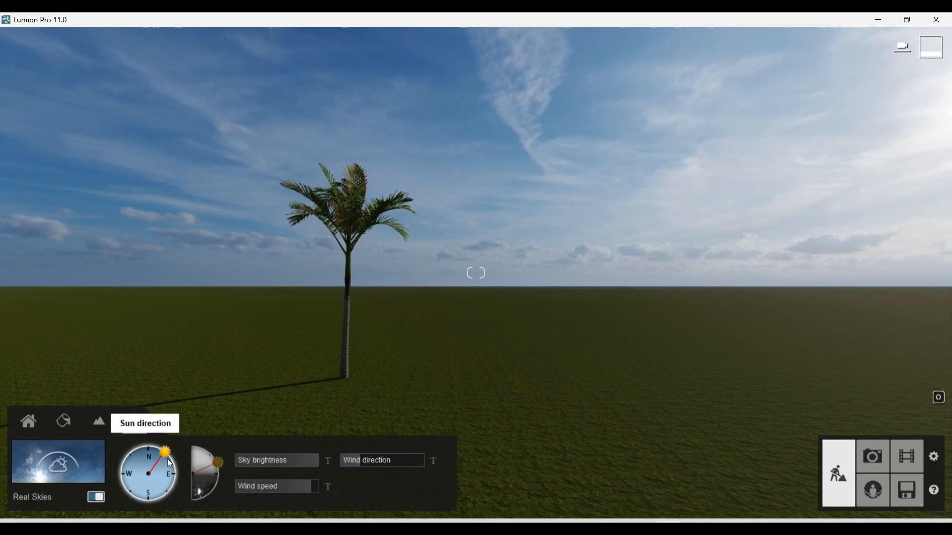
{"action": "mouse_move", "coordinate": [162, 460]}
{"action": "left_mouse_down"}
{"action": "mouse_move", "coordinate": [145, 506]}
{"action": "mouse_move", "coordinate": [109, 473]}
{"action": "mouse_move", "coordinate": [147, 452]}
{"action": "left_mouse_up"}
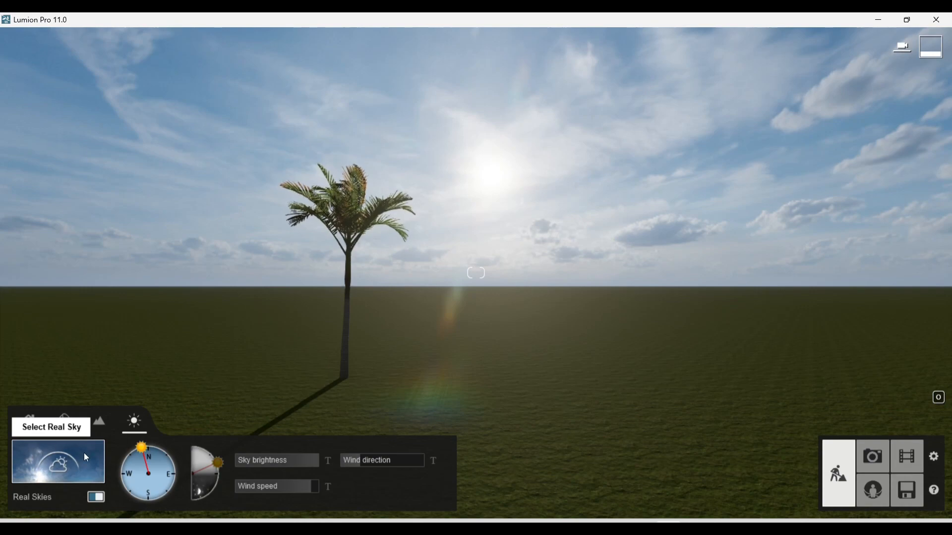
Look through the Real Skies categories from Cloudy to Night and return to Cloudy
{"action": "left_click", "coordinate": [56, 457]}
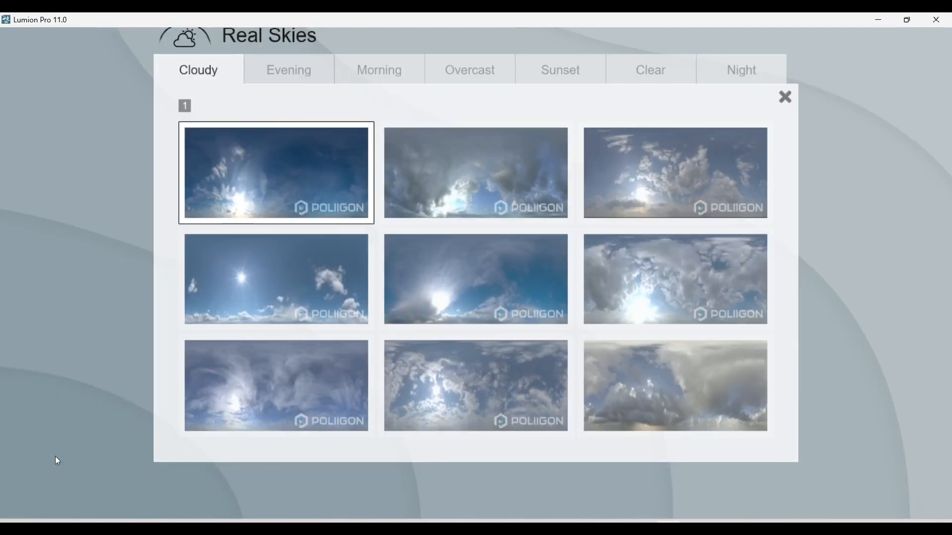
{"action": "left_click", "coordinate": [283, 77]}
{"action": "left_click", "coordinate": [381, 75]}
{"action": "left_click", "coordinate": [472, 80]}
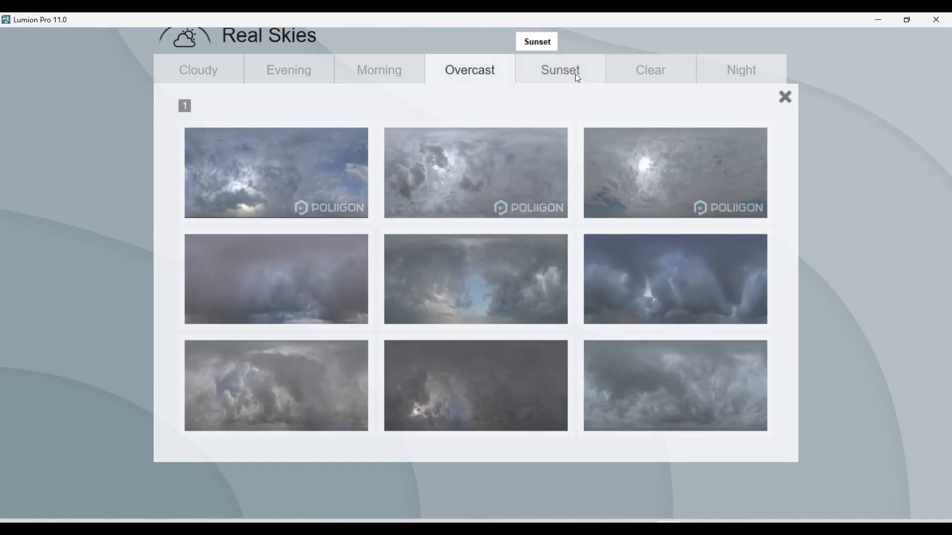
{"action": "left_click", "coordinate": [575, 77]}
{"action": "left_click", "coordinate": [645, 80]}
{"action": "left_click", "coordinate": [733, 77]}
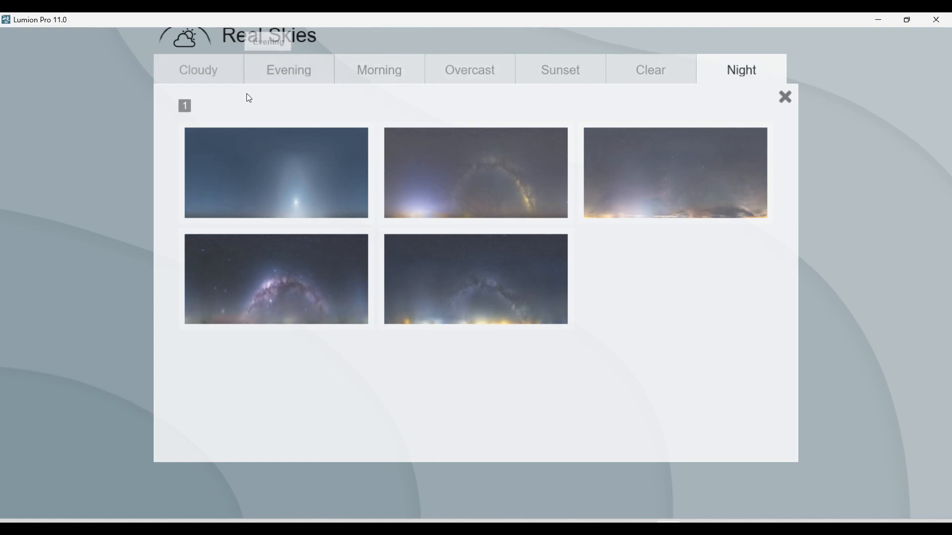
{"action": "left_click", "coordinate": [206, 79]}
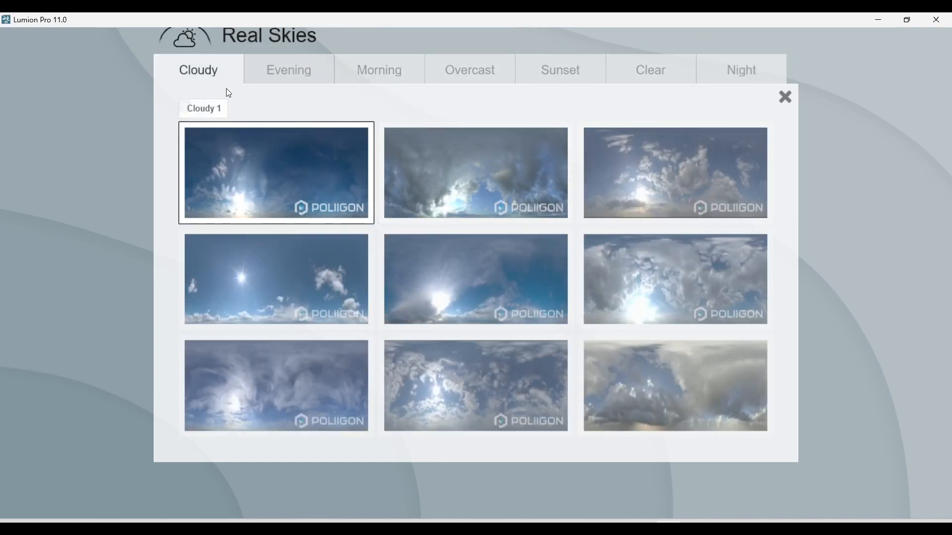
Apply the second sky of the Cloudy category to the scene
{"action": "left_click", "coordinate": [460, 175]}
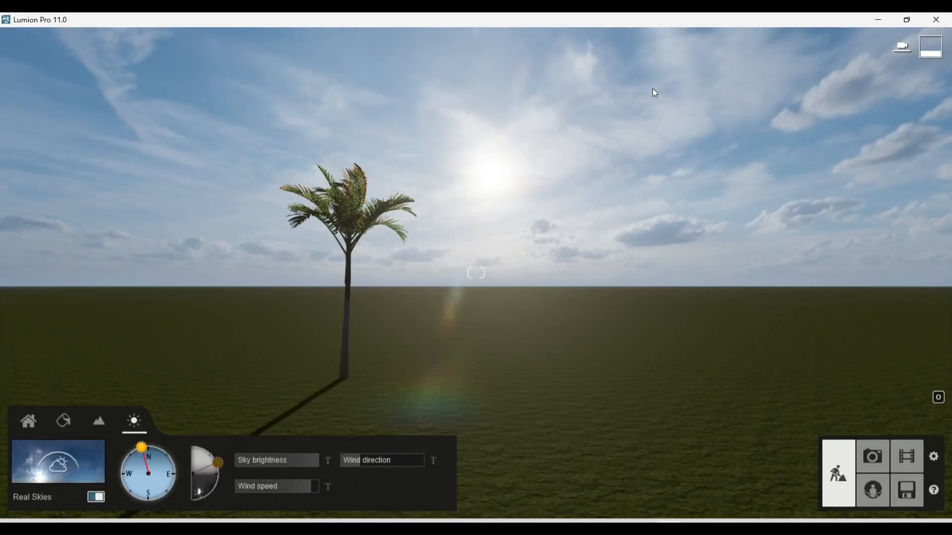
{"action": "left_click", "coordinate": [75, 454]}
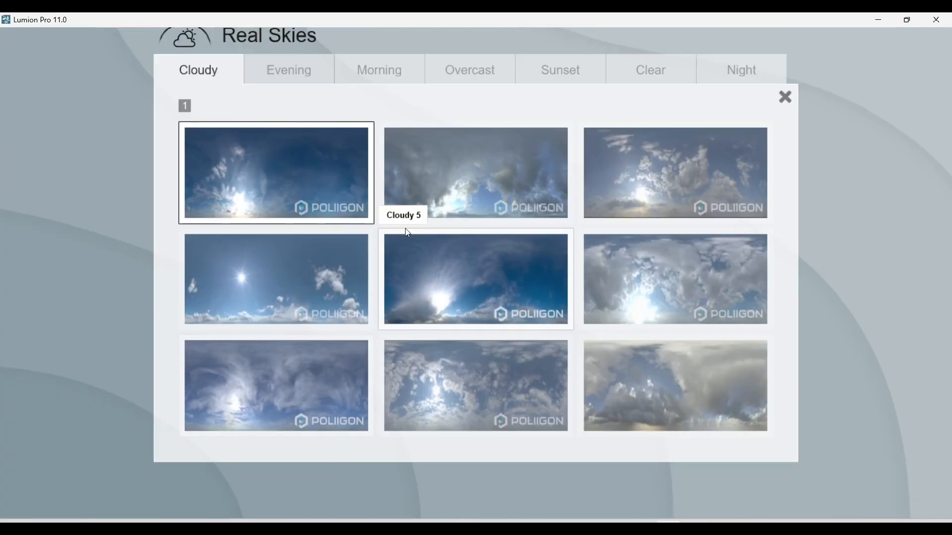
{"action": "left_click", "coordinate": [425, 148]}
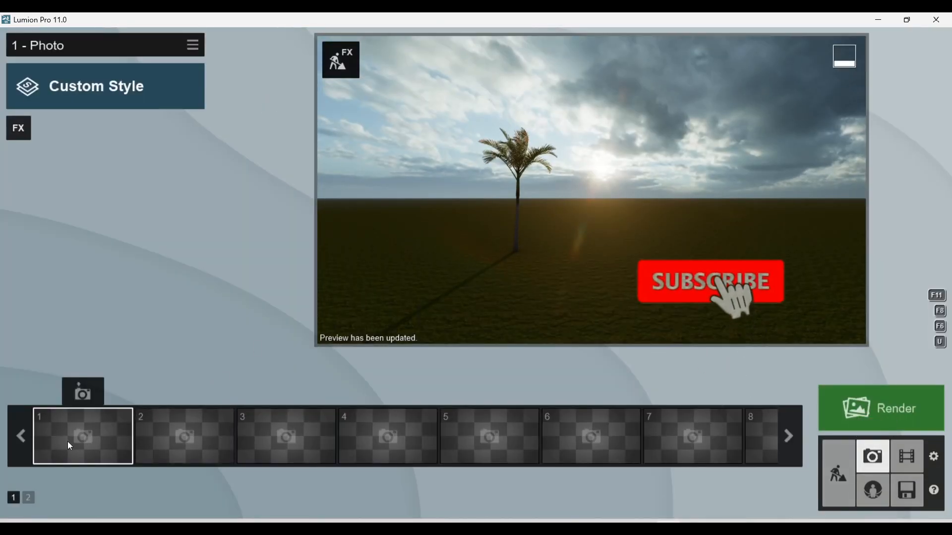
Apply the Realistic style to the first photo in Photo mode and return to Build mode
{"action": "left_click", "coordinate": [55, 77]}
{"action": "left_click", "coordinate": [449, 185]}
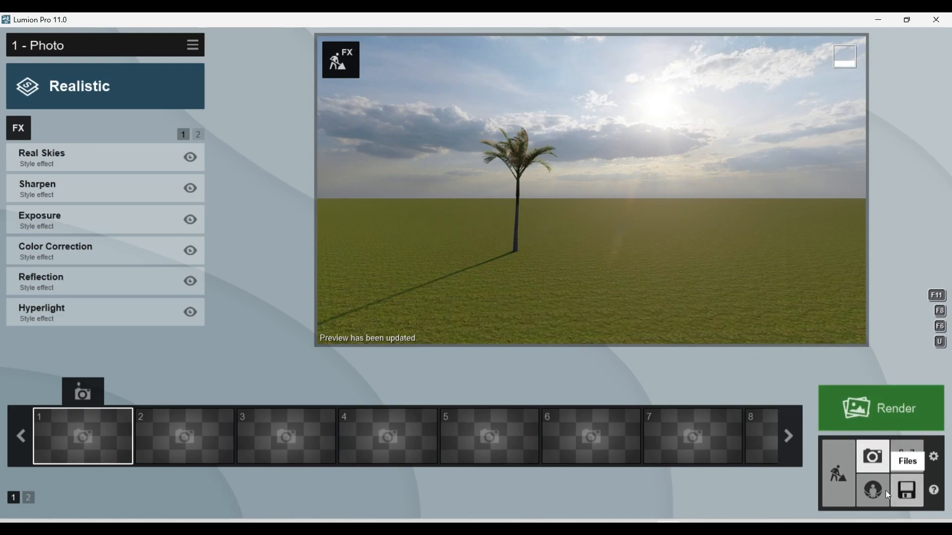
{"action": "left_click", "coordinate": [835, 480]}
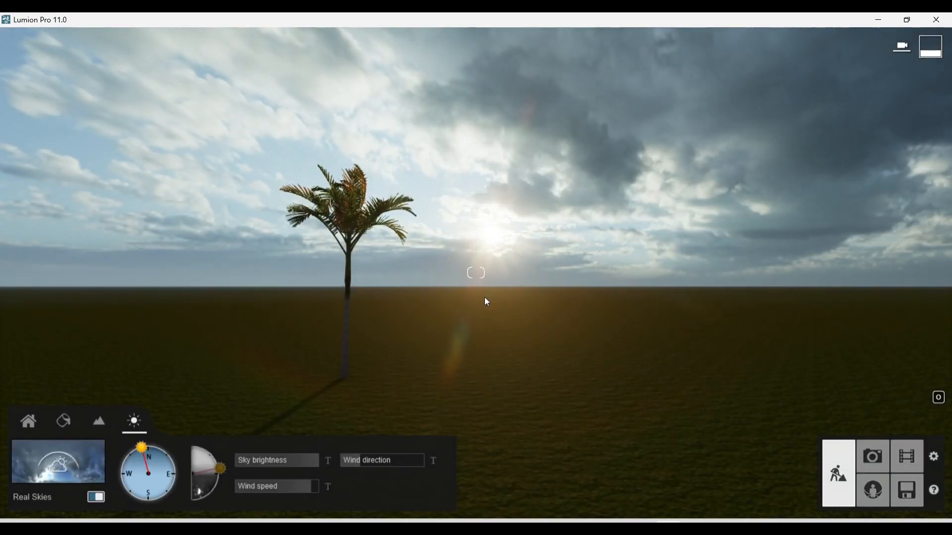
Try the third Cloudy sky and the ninth Cloudy sky on the scene
{"action": "left_click", "coordinate": [52, 462]}
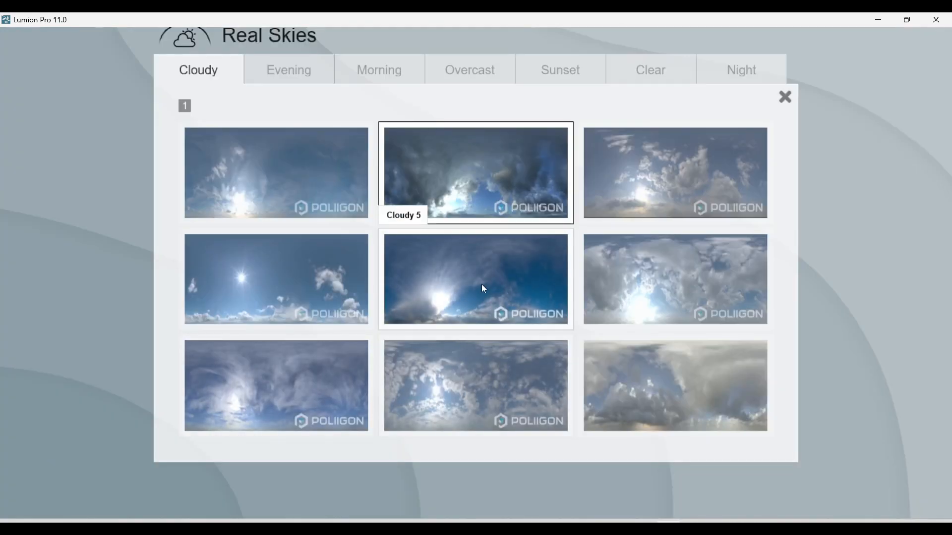
{"action": "left_click", "coordinate": [659, 188]}
{"action": "left_click", "coordinate": [42, 468]}
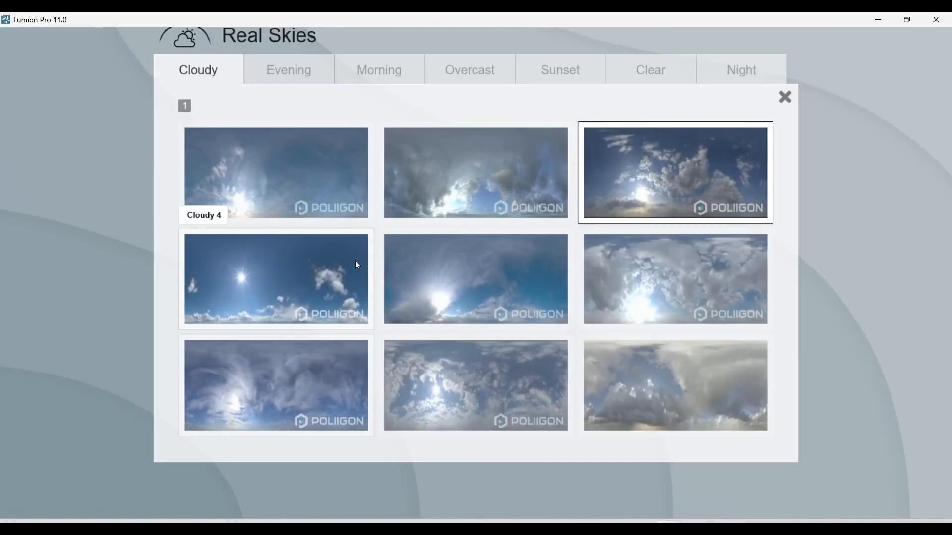
{"action": "left_click", "coordinate": [714, 396]}
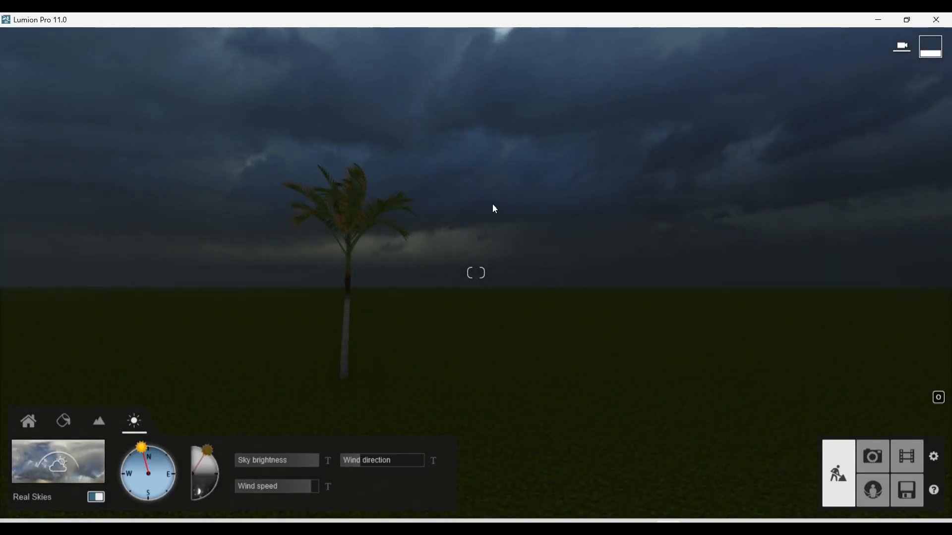
Try the first, second and third skies of the Evening category on the scene
{"action": "left_click", "coordinate": [82, 459]}
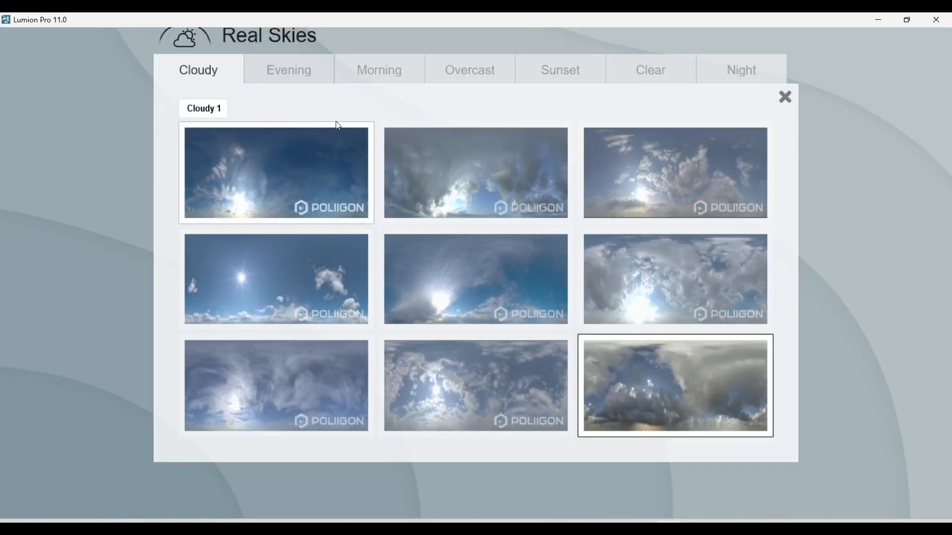
{"action": "left_click", "coordinate": [317, 62]}
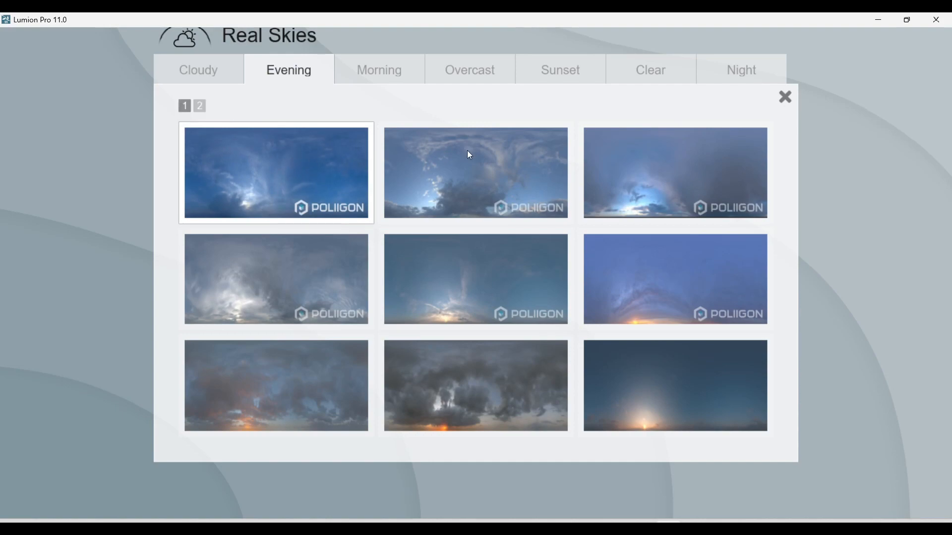
{"action": "left_click", "coordinate": [468, 157]}
{"action": "left_click", "coordinate": [76, 462]}
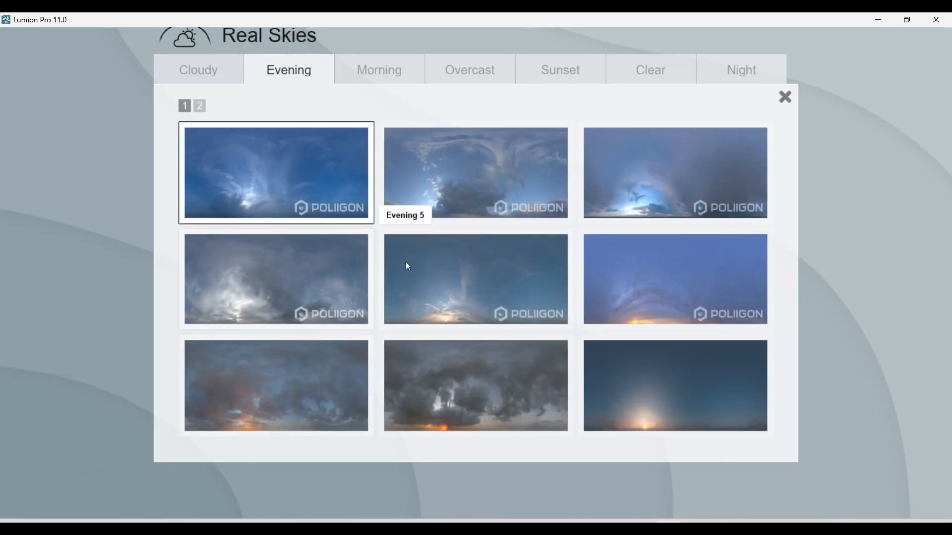
{"action": "left_click", "coordinate": [496, 171]}
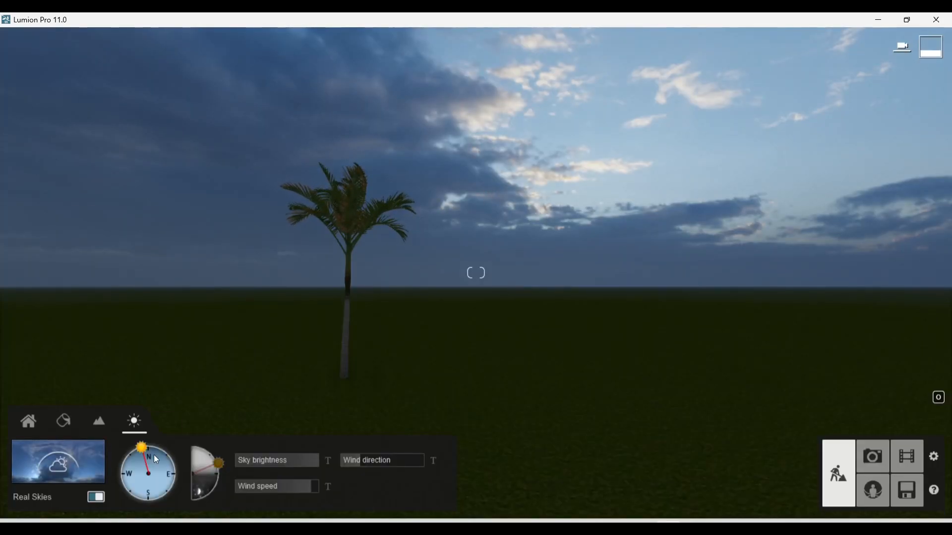
{"action": "left_click", "coordinate": [58, 463]}
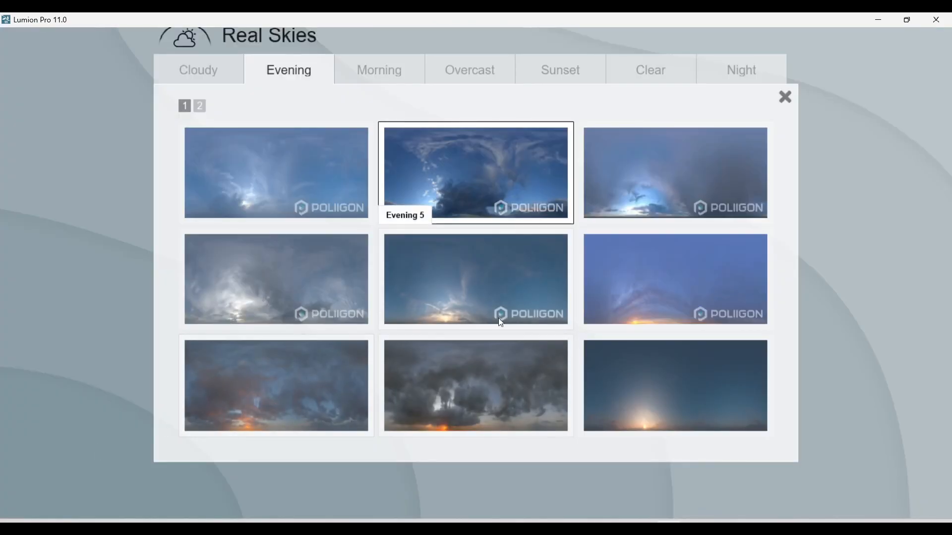
{"action": "left_click", "coordinate": [641, 190]}
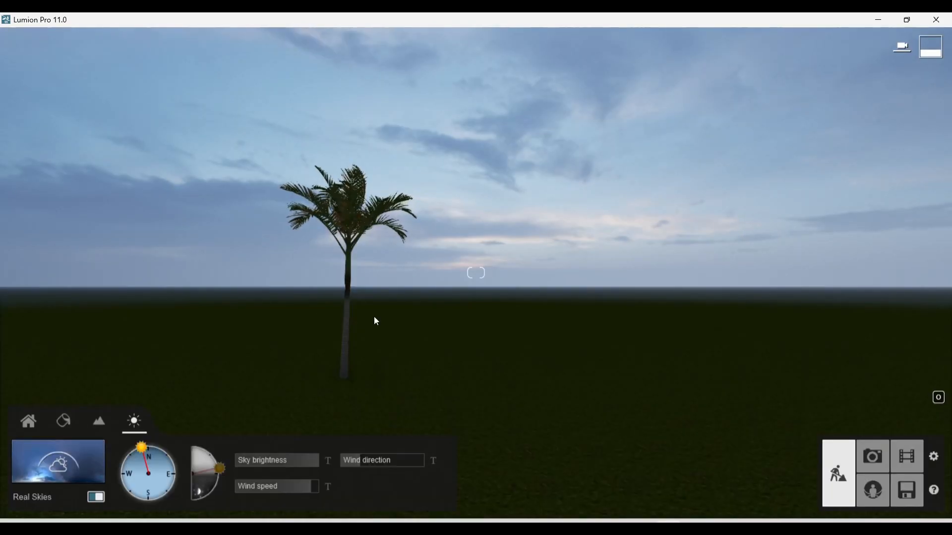
Try the fourth, fifth and sixth Evening skies on the scene
{"action": "left_click", "coordinate": [63, 468]}
{"action": "left_click", "coordinate": [316, 284]}
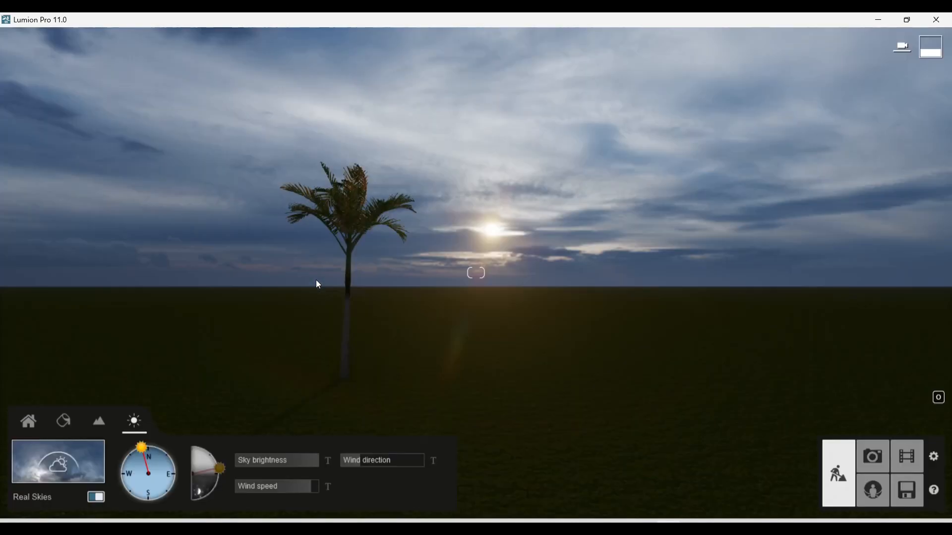
{"action": "left_click", "coordinate": [67, 467]}
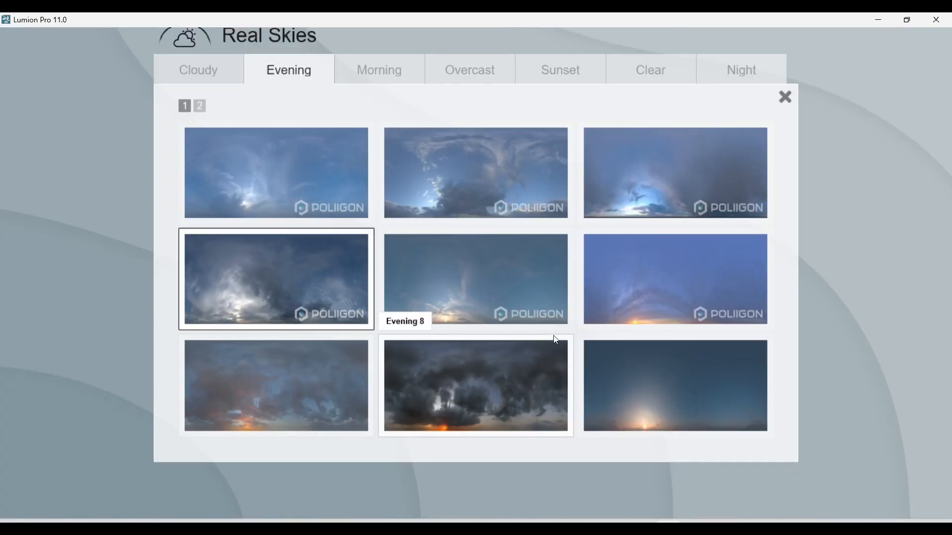
{"action": "left_click", "coordinate": [525, 282]}
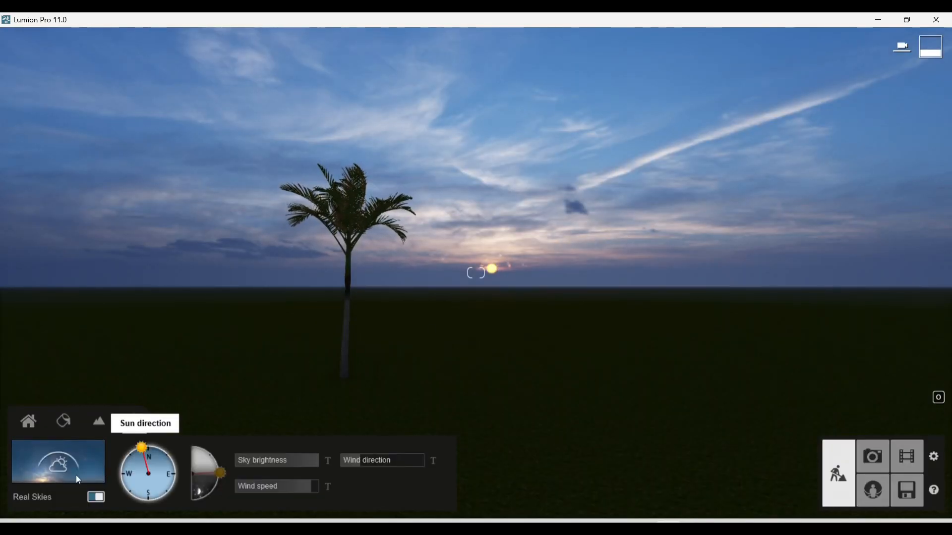
{"action": "left_click", "coordinate": [86, 451]}
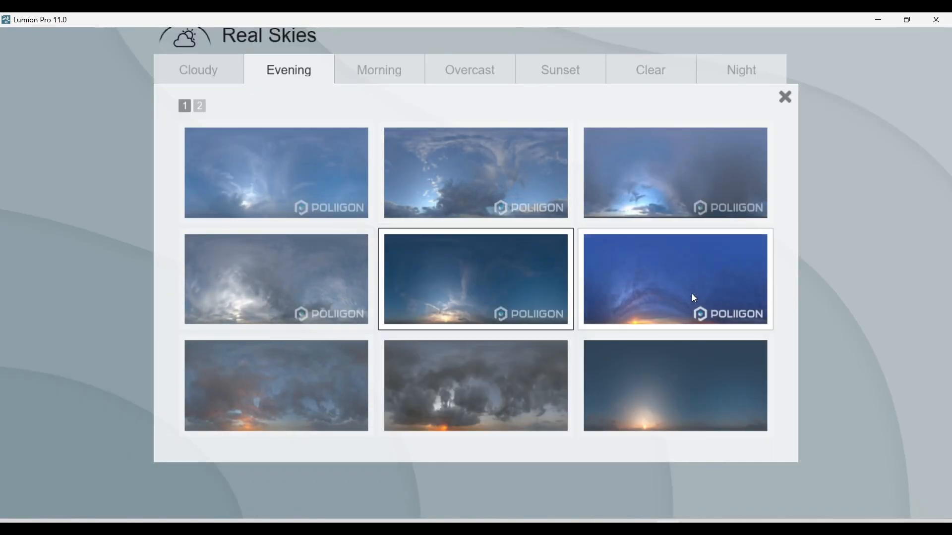
{"action": "left_click", "coordinate": [692, 296]}
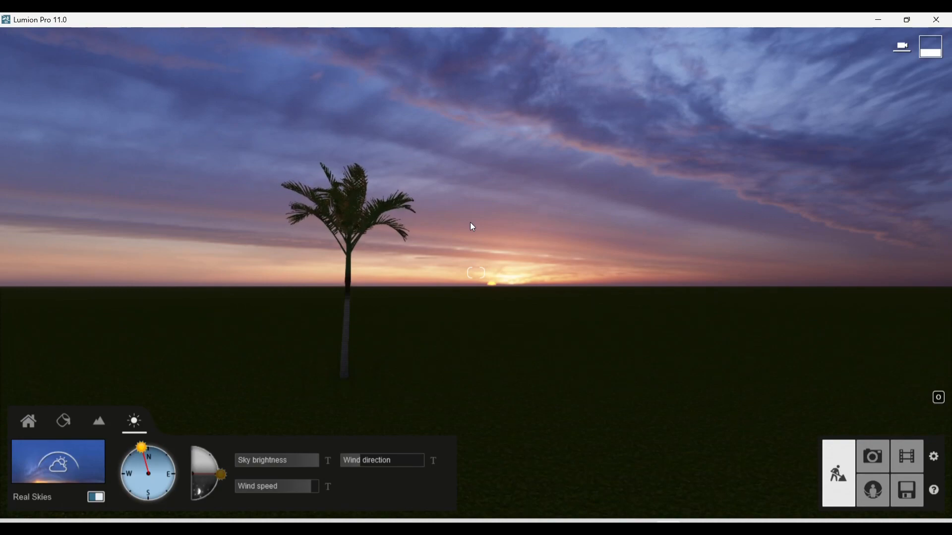
Try the seventh, eighth and ninth Evening skies on the scene
{"action": "left_click", "coordinate": [79, 461]}
{"action": "left_click", "coordinate": [320, 373]}
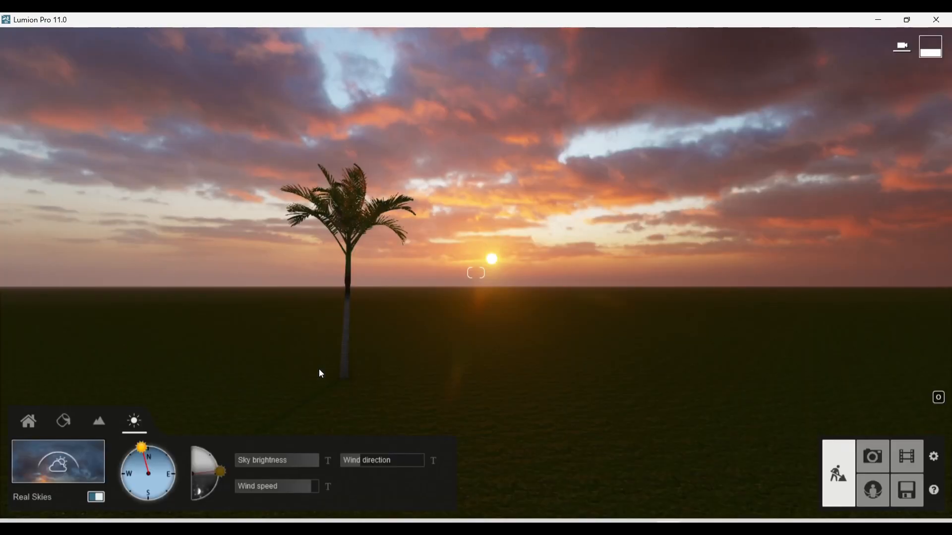
{"action": "left_click", "coordinate": [58, 471]}
{"action": "left_click", "coordinate": [482, 391]}
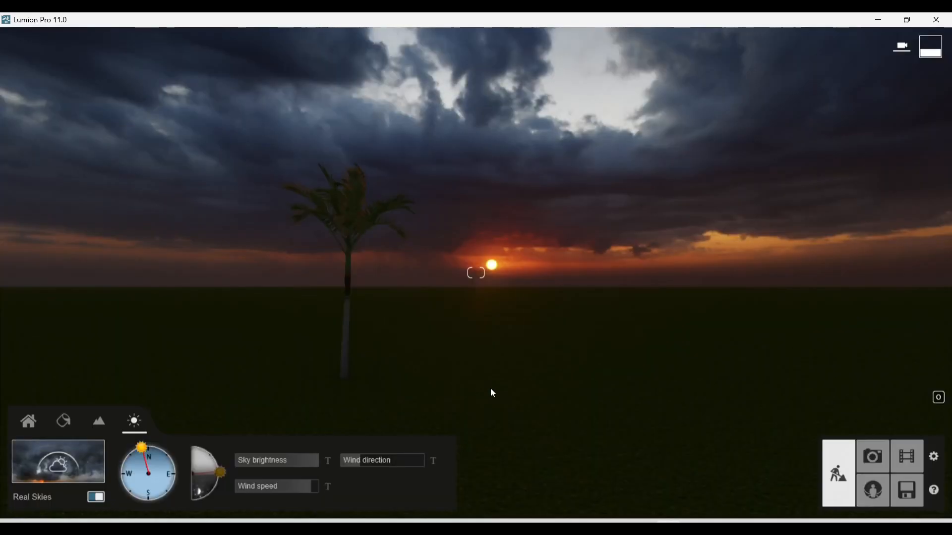
{"action": "left_click", "coordinate": [93, 462]}
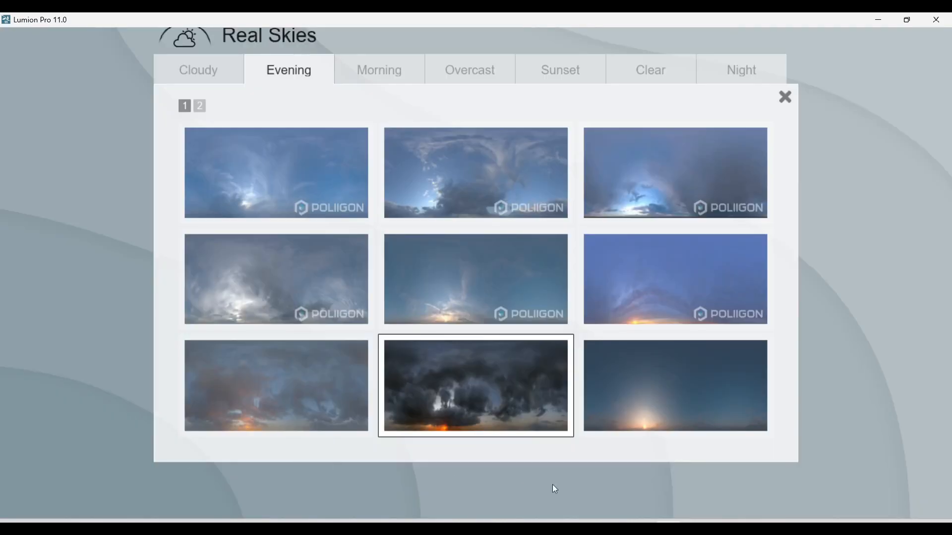
{"action": "left_click", "coordinate": [606, 398]}
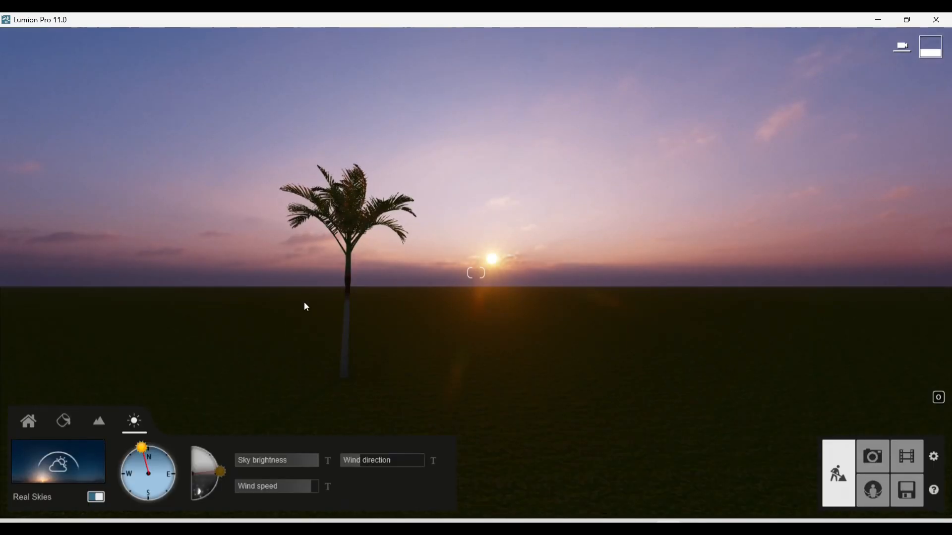
Try the first, eighth and ninth skies of the Morning category on the scene
{"action": "left_click", "coordinate": [79, 469]}
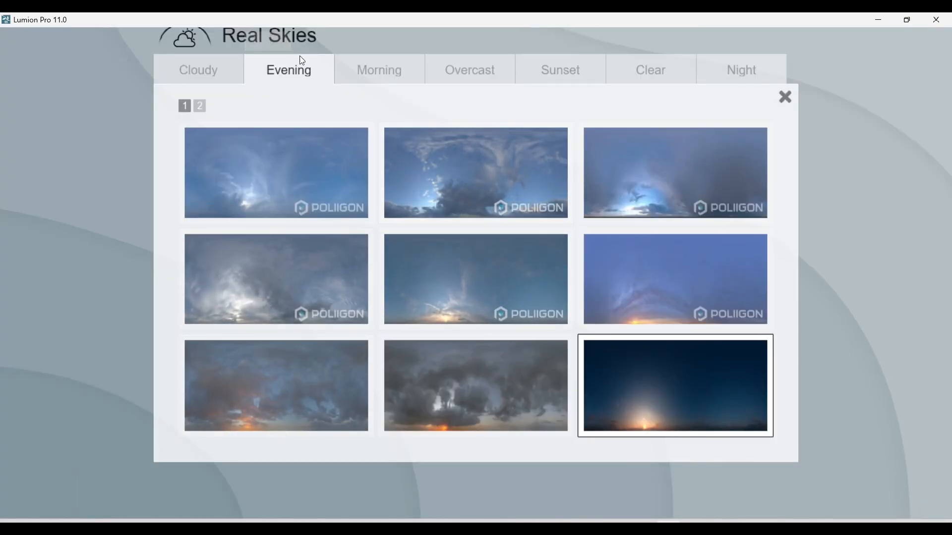
{"action": "left_click", "coordinate": [364, 61]}
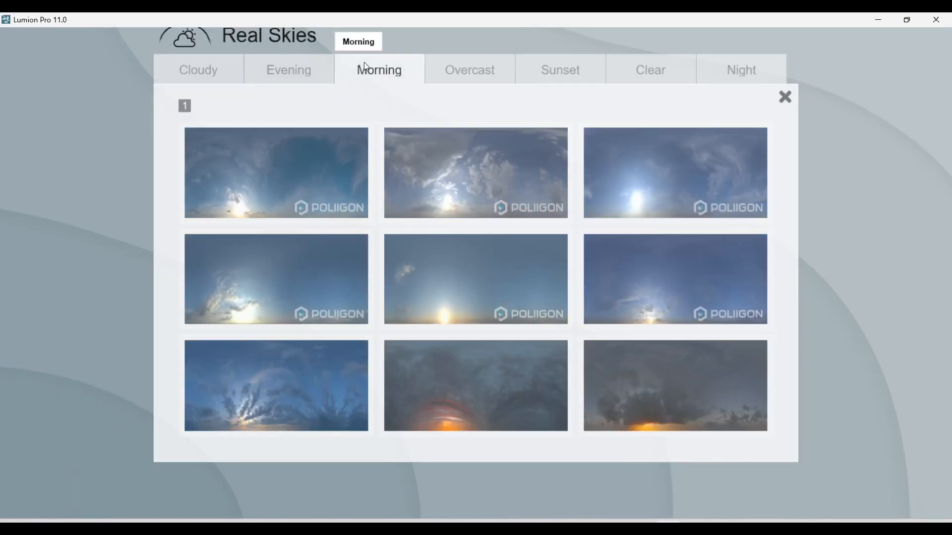
{"action": "left_click", "coordinate": [297, 168]}
{"action": "left_click", "coordinate": [66, 451]}
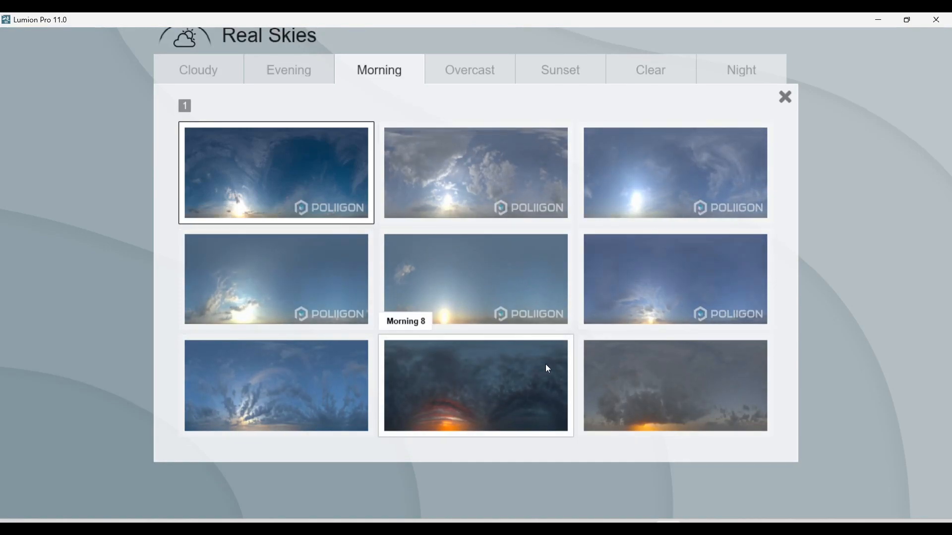
{"action": "left_click", "coordinate": [670, 150]}
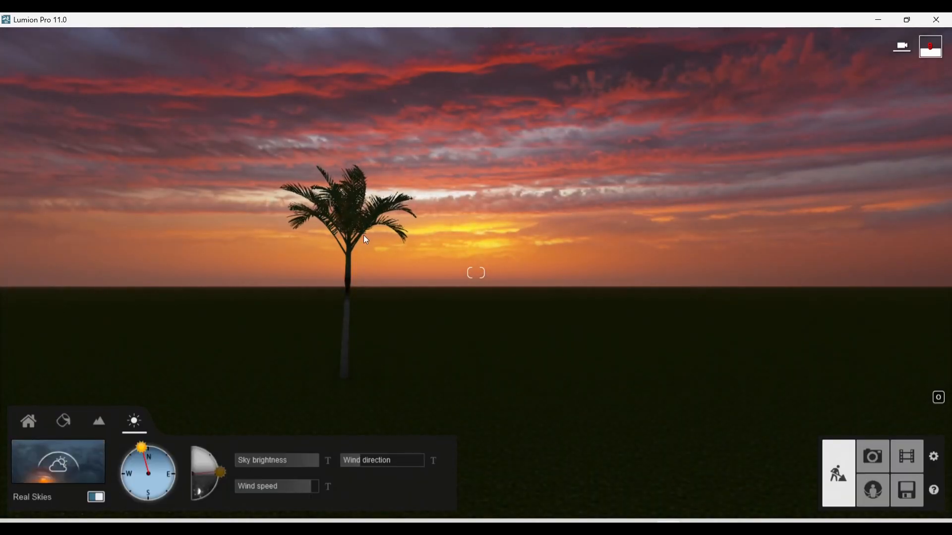
{"action": "left_click", "coordinate": [88, 463]}
{"action": "left_click", "coordinate": [485, 396]}
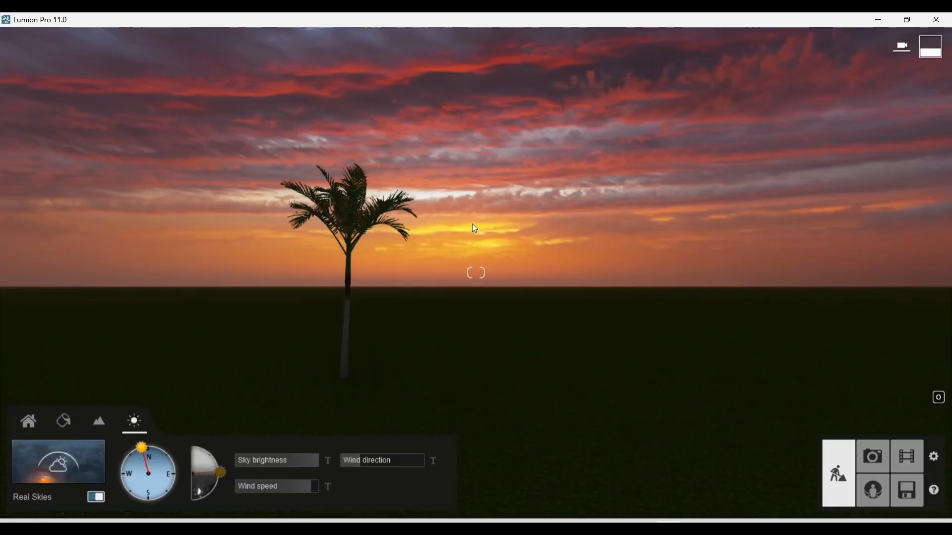
{"action": "left_click", "coordinate": [84, 455]}
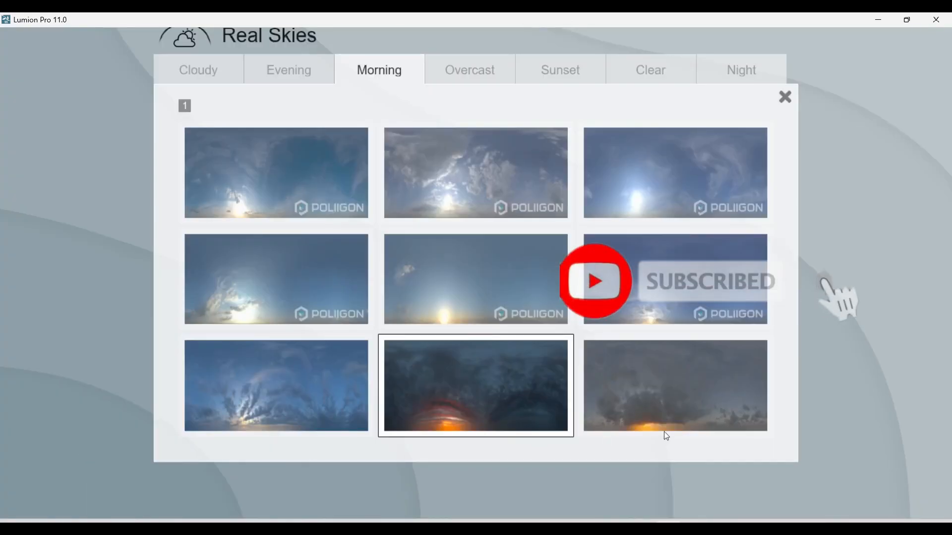
{"action": "left_click", "coordinate": [650, 385]}
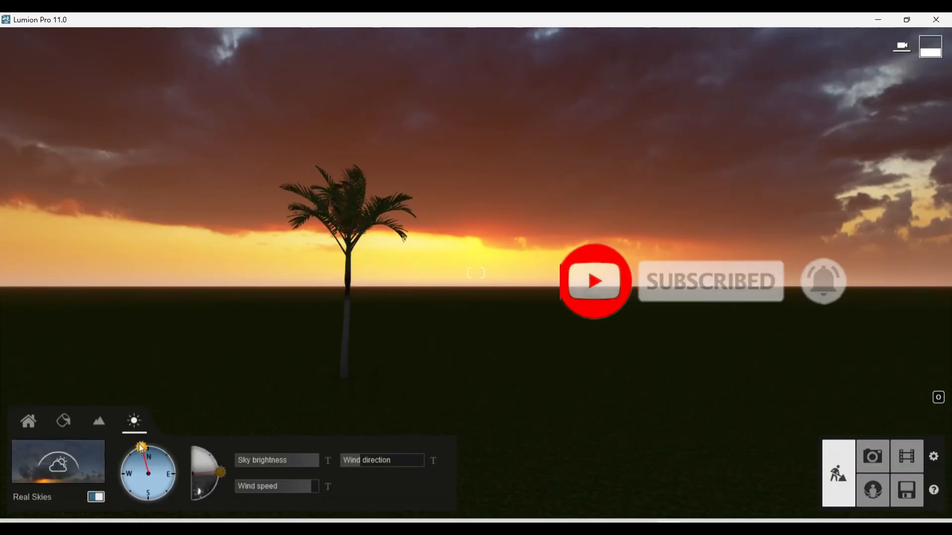
Try the second and fifth skies of the Overcast category on the scene
{"action": "left_click", "coordinate": [93, 448]}
{"action": "left_click", "coordinate": [461, 74]}
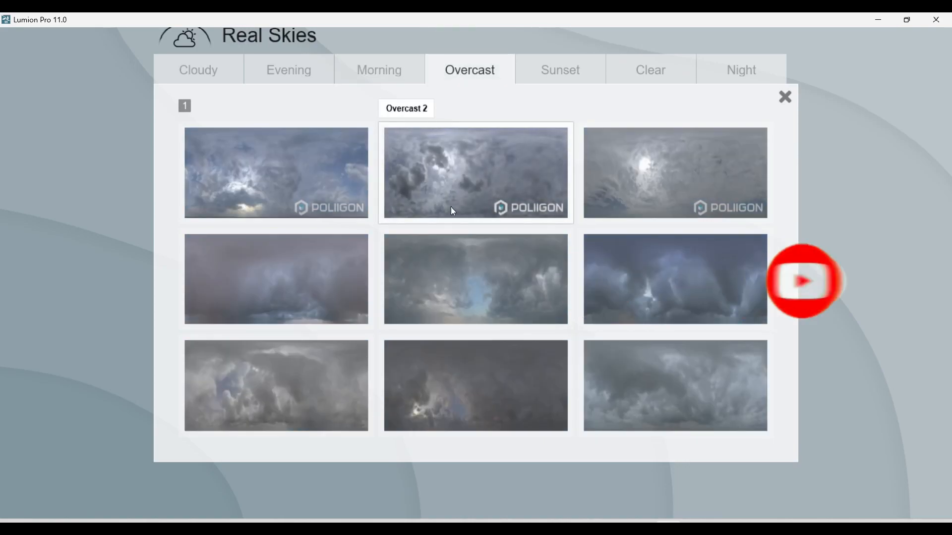
{"action": "left_click", "coordinate": [504, 187]}
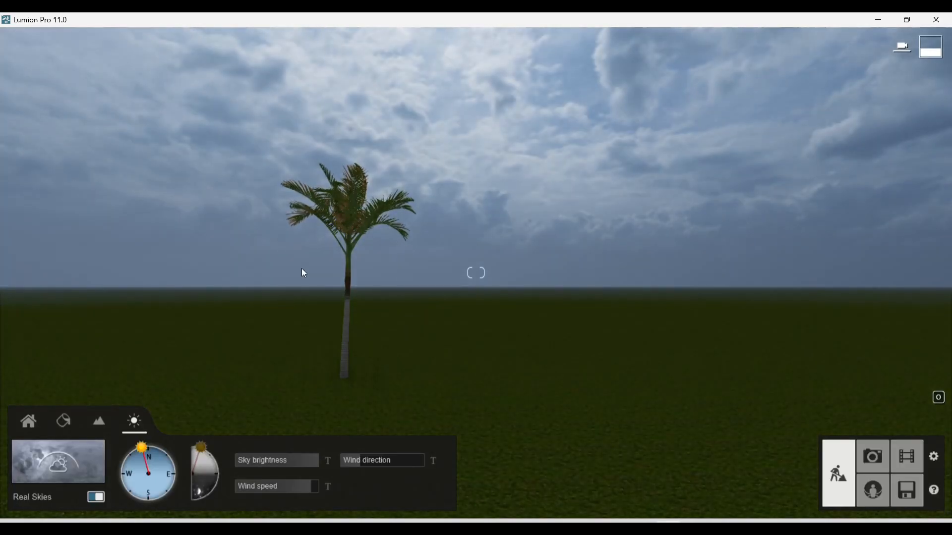
{"action": "left_click", "coordinate": [79, 448]}
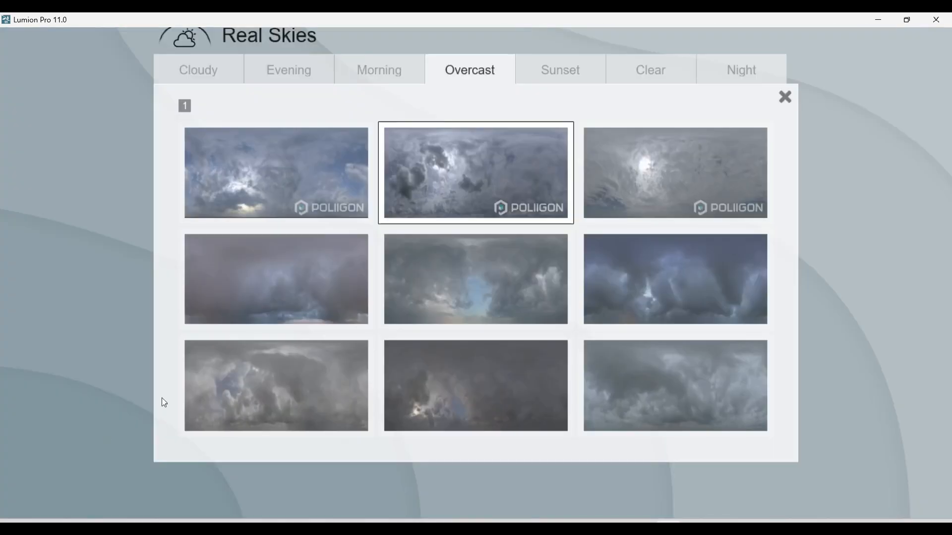
{"action": "left_click", "coordinate": [480, 276]}
Apply the eighth Overcast sky and turn the sun direction from near north towards the northwest
{"action": "left_click", "coordinate": [84, 460]}
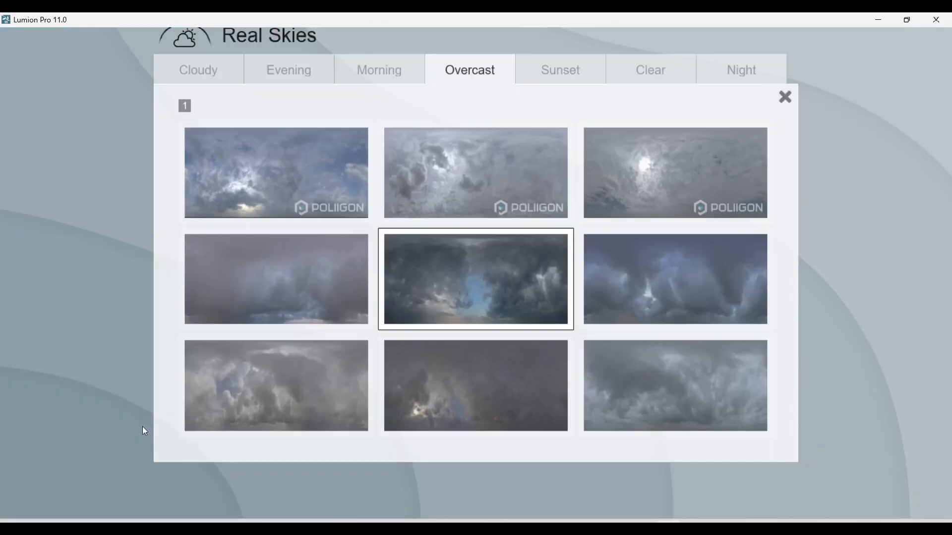
{"action": "left_click", "coordinate": [471, 393]}
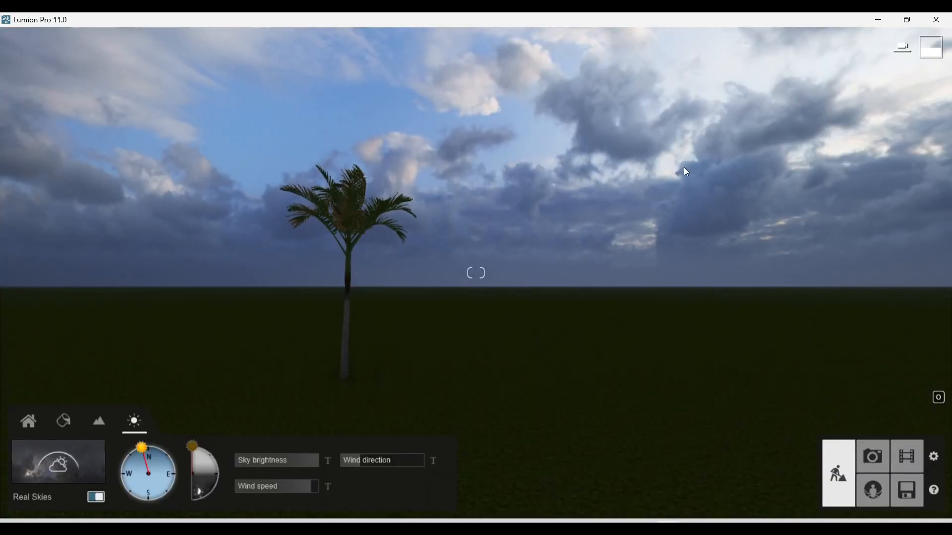
{"action": "mouse_move", "coordinate": [144, 448]}
{"action": "left_mouse_down"}
{"action": "mouse_move", "coordinate": [178, 484]}
{"action": "mouse_move", "coordinate": [161, 496]}
{"action": "mouse_move", "coordinate": [127, 502]}
{"action": "mouse_move", "coordinate": [52, 468]}
{"action": "mouse_move", "coordinate": [52, 432]}
{"action": "mouse_move", "coordinate": [96, 409]}
{"action": "left_mouse_up"}
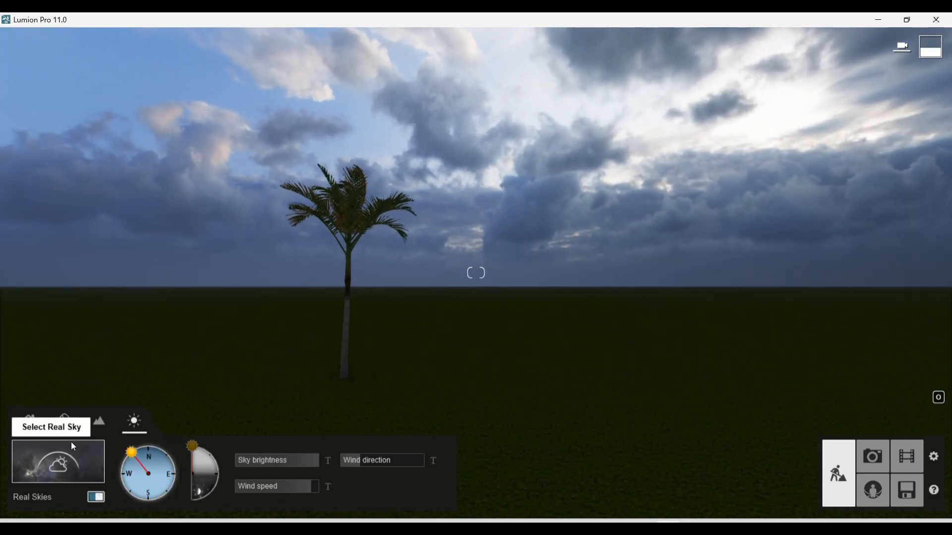
Look through the first page of Sunset skies and try the first sky of the Clear category on the scene
{"action": "left_click", "coordinate": [71, 446]}
{"action": "left_click", "coordinate": [540, 80]}
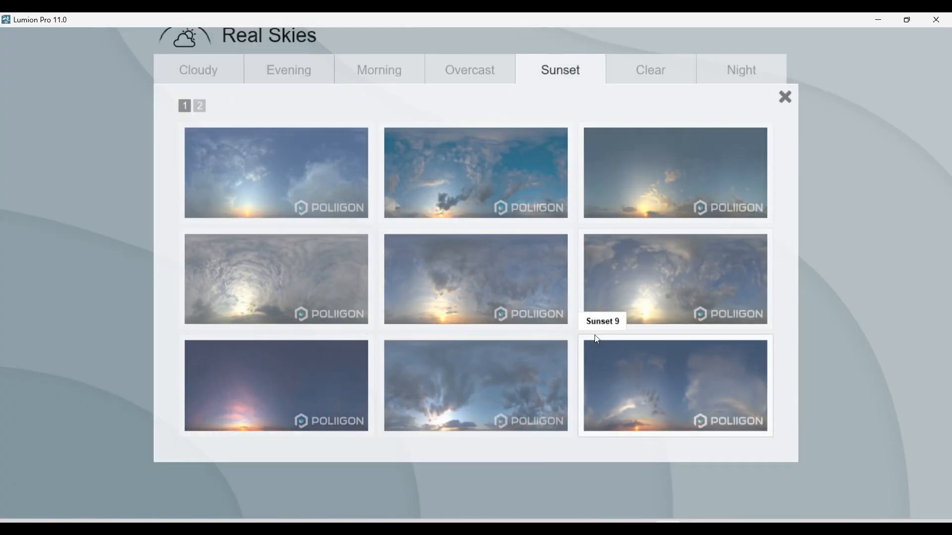
{"action": "left_click", "coordinate": [667, 73]}
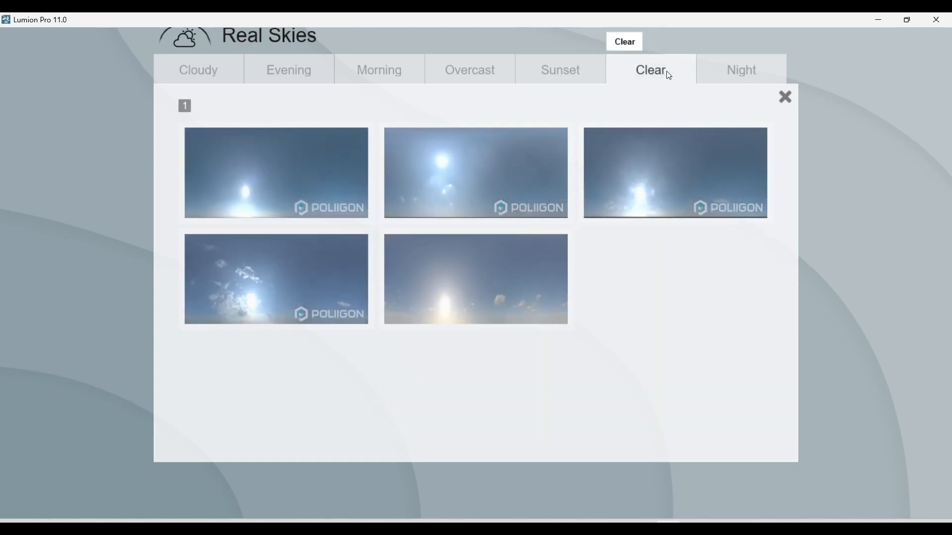
{"action": "left_click", "coordinate": [314, 157]}
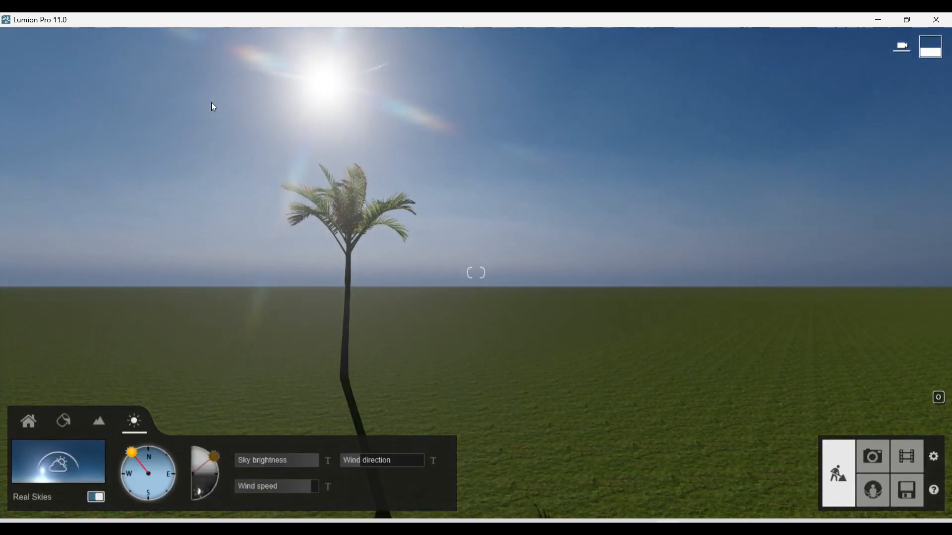
Try the fourth sky of the Night category and replace it with the third Night sky
{"action": "left_click", "coordinate": [58, 466]}
{"action": "left_click", "coordinate": [729, 72]}
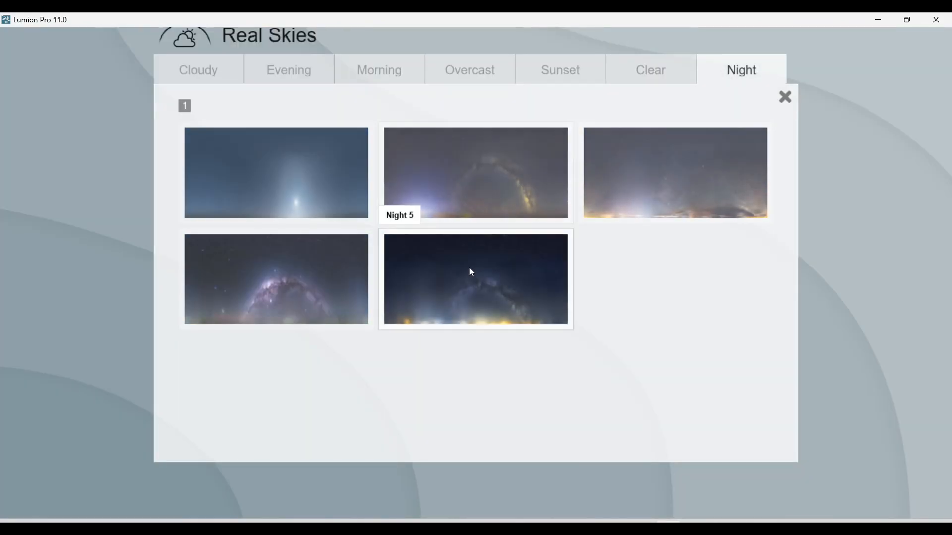
{"action": "left_click", "coordinate": [283, 276]}
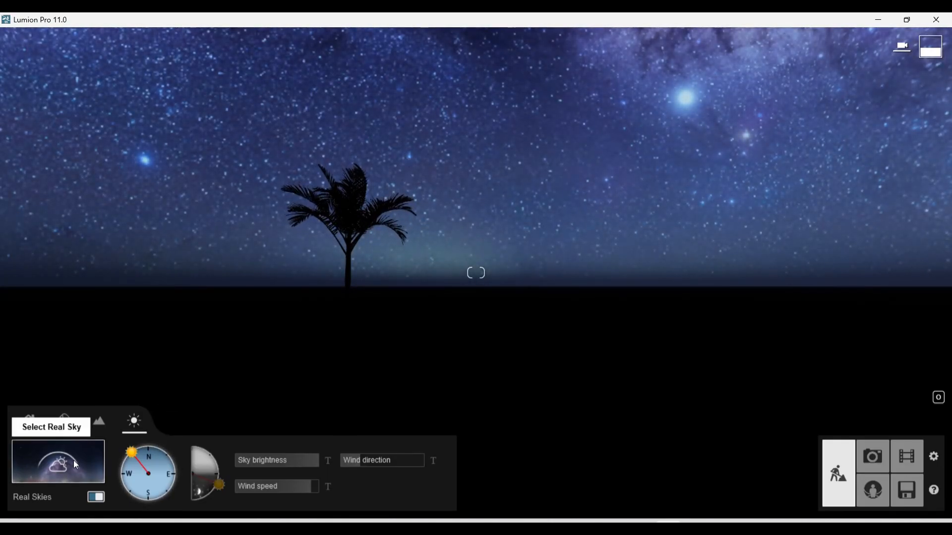
{"action": "left_click", "coordinate": [74, 460]}
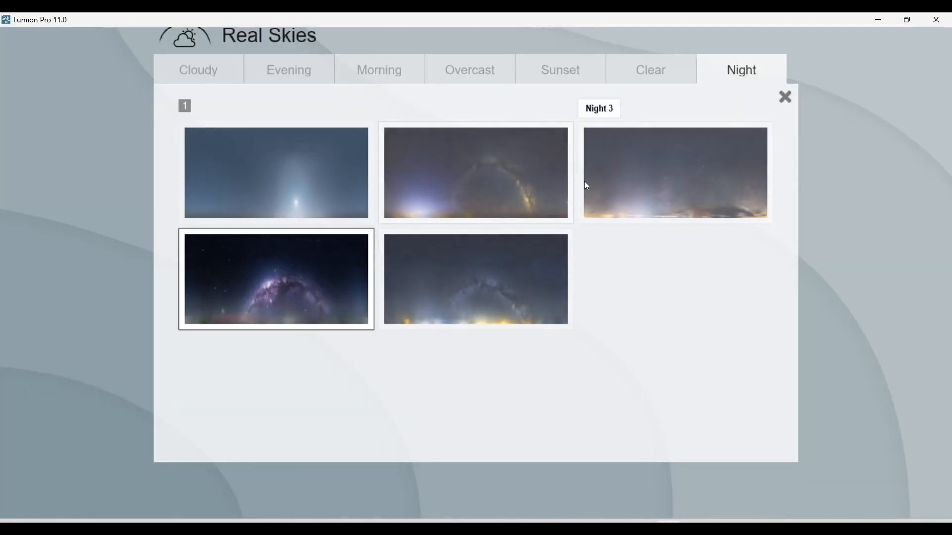
{"action": "left_click", "coordinate": [648, 190]}
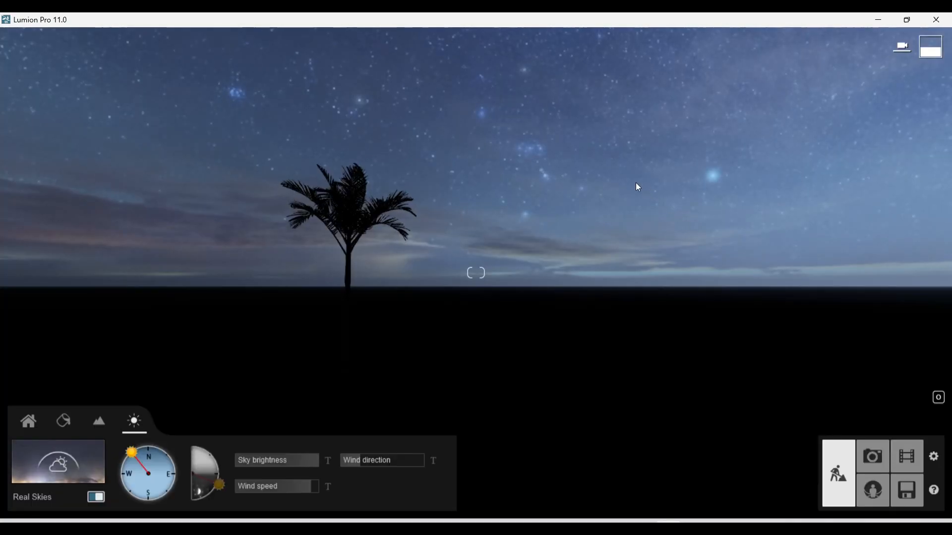
Try the Night 5 sky and the fifth sky of the Night category on the scene
{"action": "left_click", "coordinate": [36, 452]}
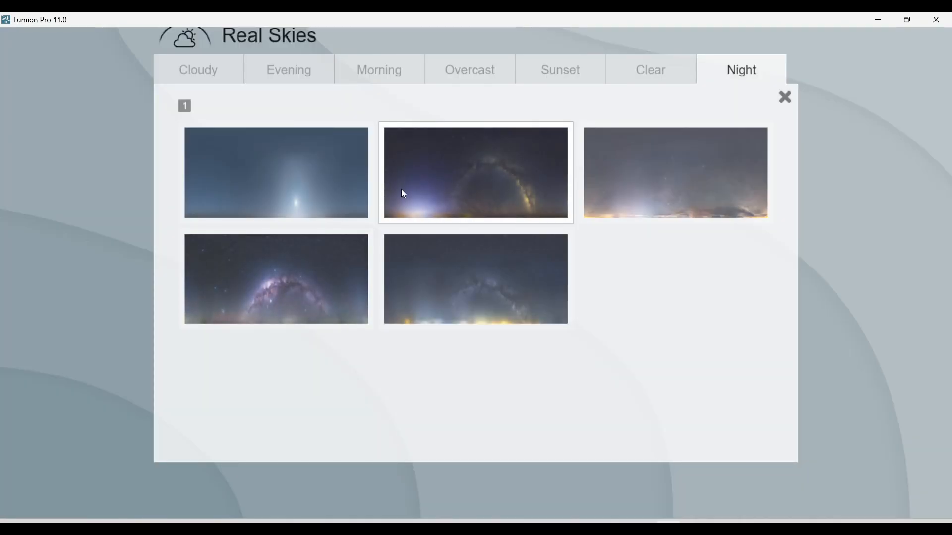
{"action": "left_click", "coordinate": [402, 190]}
{"action": "left_click", "coordinate": [64, 444]}
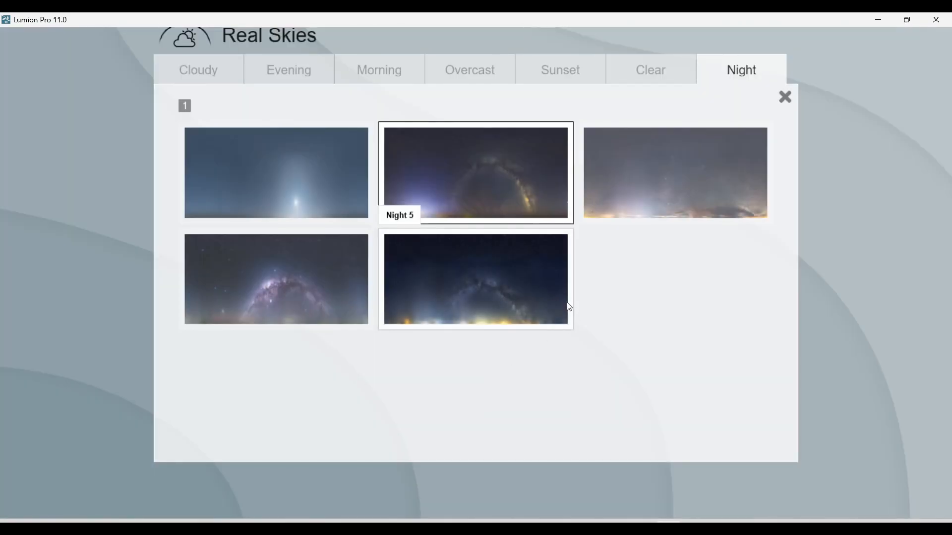
{"action": "left_click", "coordinate": [559, 290]}
{"action": "mouse_move", "coordinate": [475, 272]}
{"action": "right_mouse_down"}
{"action": "mouse_move", "coordinate": [476, 235]}
{"action": "mouse_move", "coordinate": [475, 307]}
{"action": "mouse_move", "coordinate": [476, 289]}
{"action": "mouse_move", "coordinate": [515, 254]}
{"action": "mouse_move", "coordinate": [483, 277]}
{"action": "mouse_move", "coordinate": [499, 322]}
{"action": "mouse_move", "coordinate": [475, 257]}
{"action": "right_mouse_up"}
Try the Night 4 sky and turn the sun direction slightly from the northwest towards north
{"action": "left_click", "coordinate": [65, 469]}
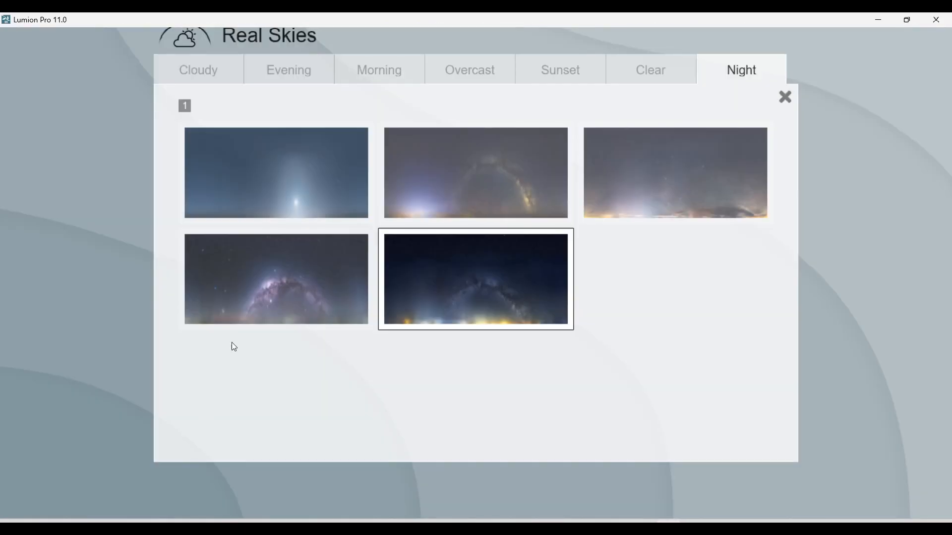
{"action": "left_click", "coordinate": [246, 192]}
{"action": "right_click_drag", "start_coordinate": [500, 279], "coordinate": [408, 256]}
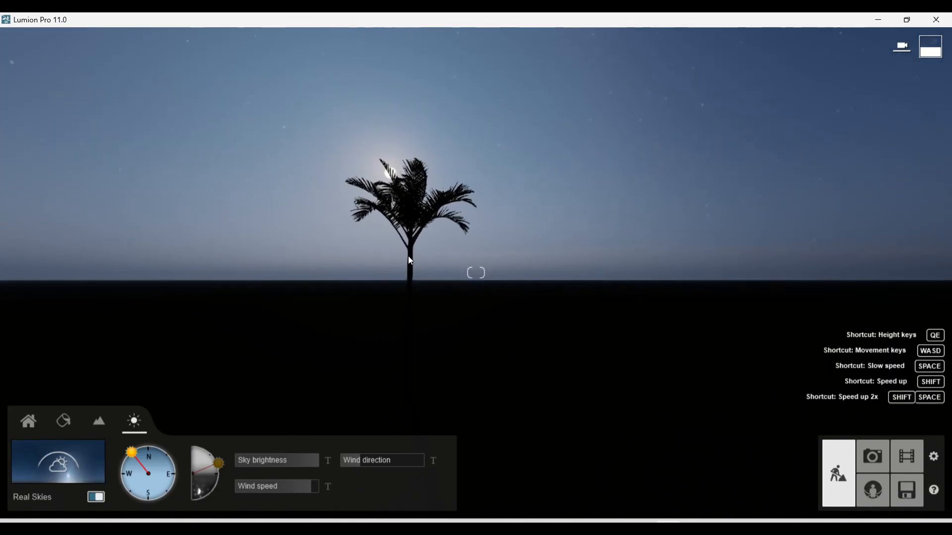
{"action": "mouse_move", "coordinate": [131, 454]}
{"action": "left_mouse_down"}
{"action": "mouse_move", "coordinate": [133, 464]}
{"action": "mouse_move", "coordinate": [137, 449]}
{"action": "left_mouse_up"}
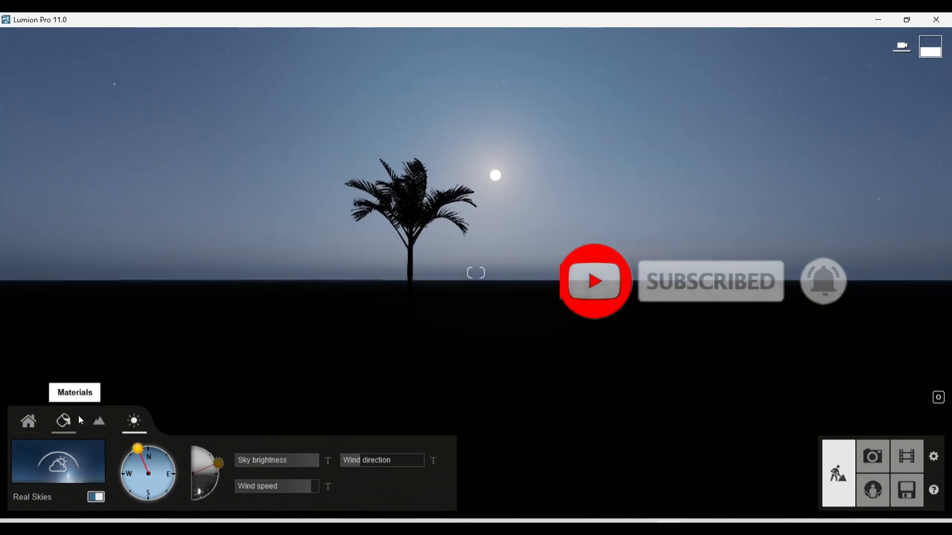
Replace the night sky with the third sky of the Cloudy category
{"action": "left_click", "coordinate": [79, 468]}
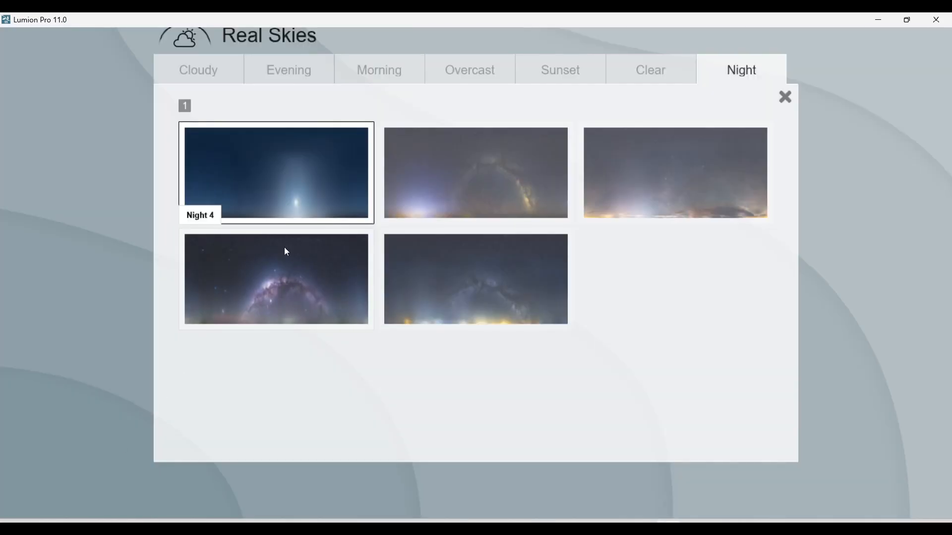
{"action": "left_click", "coordinate": [268, 78]}
{"action": "left_click", "coordinate": [220, 77]}
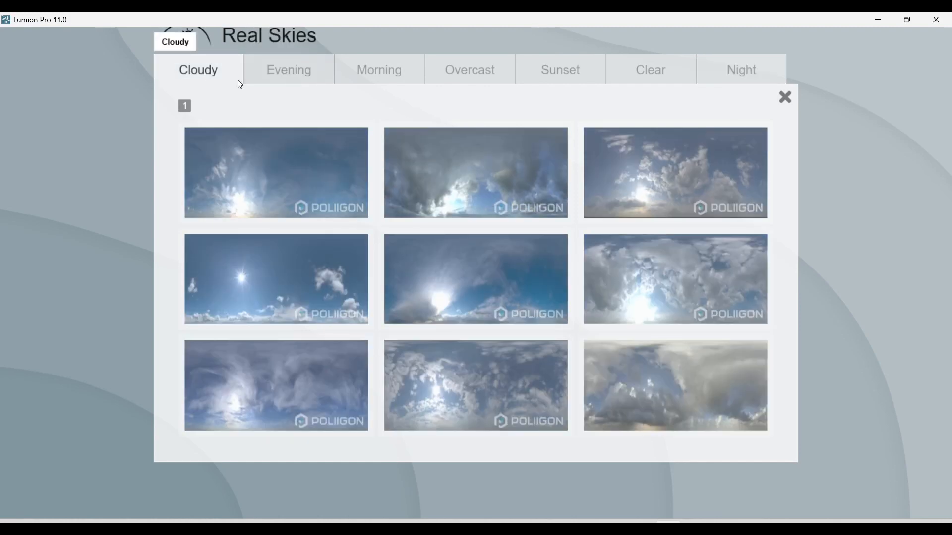
{"action": "left_click", "coordinate": [702, 203]}
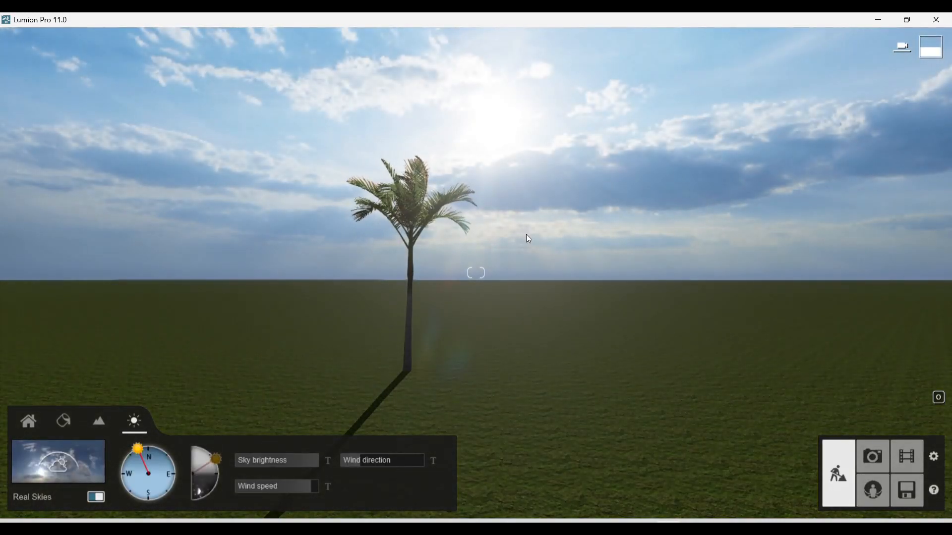
Turn the sun direction to slightly east of north and view the palm with the sun in frame
{"action": "mouse_move", "coordinate": [159, 450]}
{"action": "left_mouse_down"}
{"action": "mouse_move", "coordinate": [139, 447]}
{"action": "mouse_move", "coordinate": [158, 475]}
{"action": "mouse_move", "coordinate": [138, 506]}
{"action": "mouse_move", "coordinate": [91, 475]}
{"action": "mouse_move", "coordinate": [115, 445]}
{"action": "mouse_move", "coordinate": [156, 455]}
{"action": "left_mouse_up"}
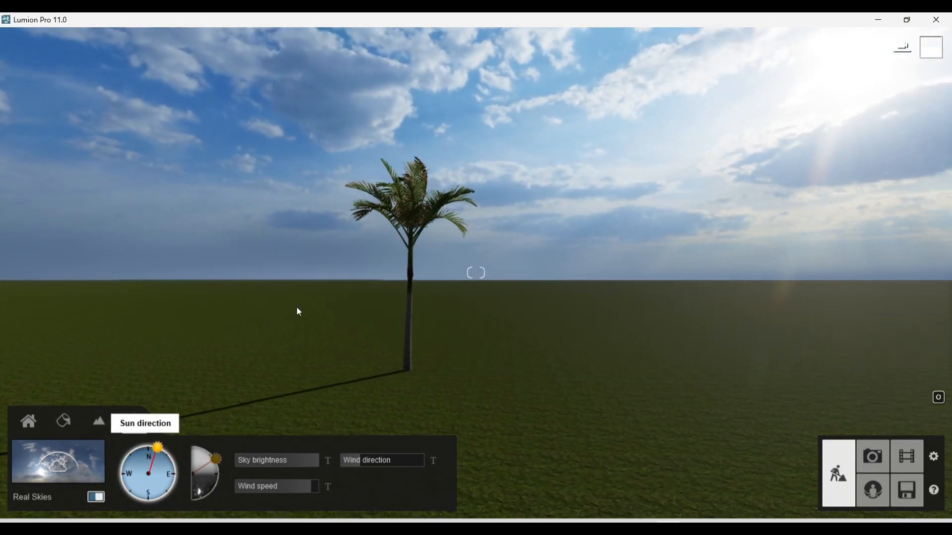
{"action": "right_click_drag", "start_coordinate": [307, 293], "coordinate": [287, 248]}
{"action": "right_click_drag", "start_coordinate": [362, 337], "coordinate": [338, 343]}
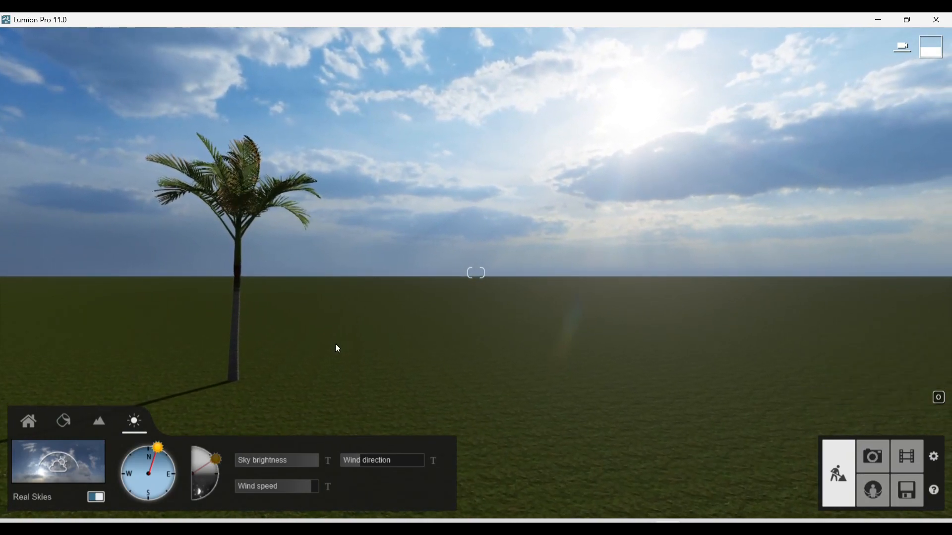
{"action": "mouse_move", "coordinate": [310, 323]}
{"action": "right_mouse_down"}
{"action": "mouse_move", "coordinate": [300, 320]}
{"action": "mouse_move", "coordinate": [307, 322]}
{"action": "right_mouse_up"}
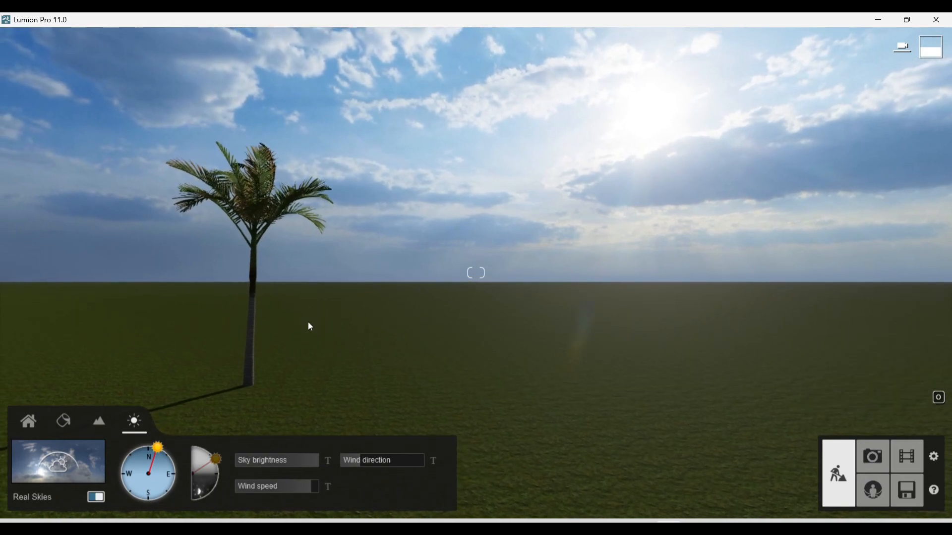